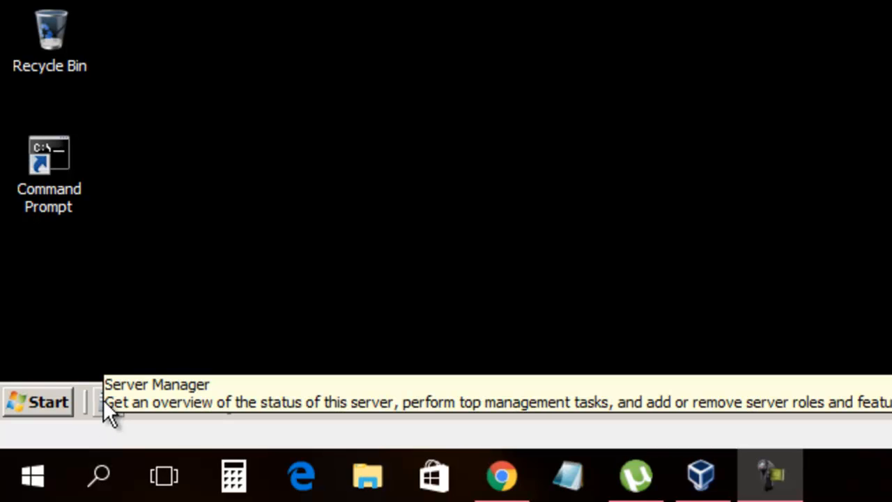
- Start adding a role in Server Manager and choose Network Policy and Access Services as the server role
click(103, 401)
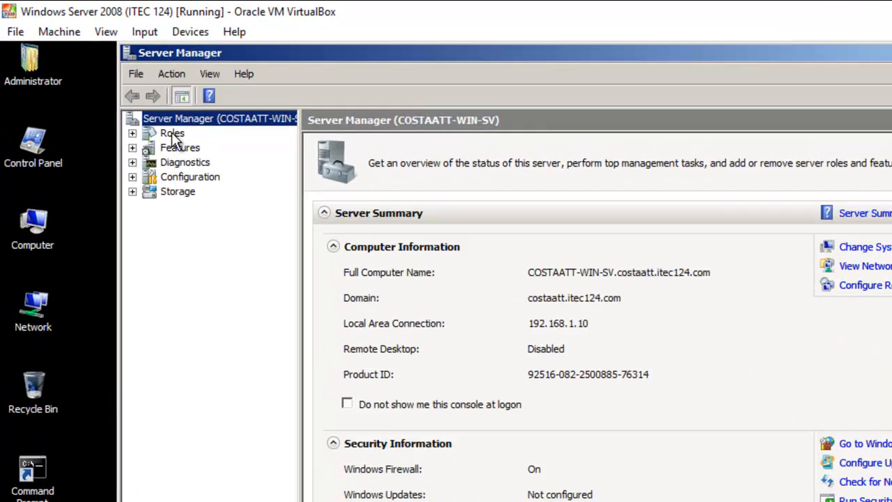
click(173, 134)
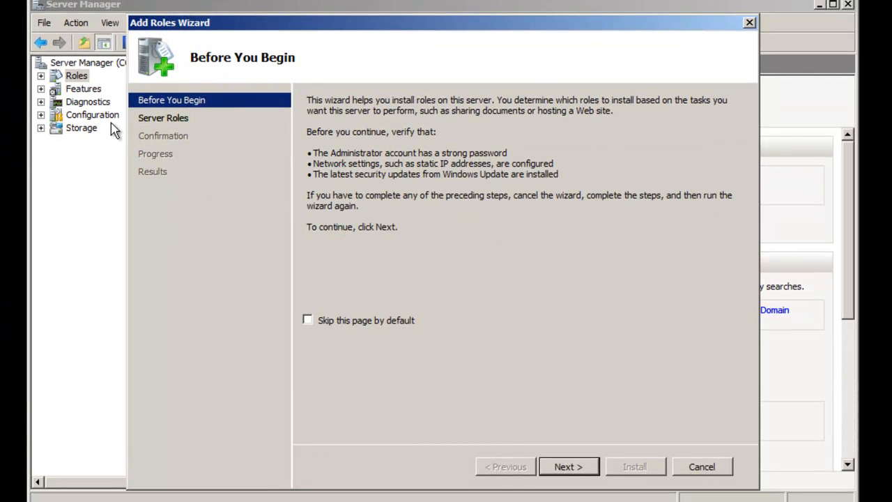
click(556, 468)
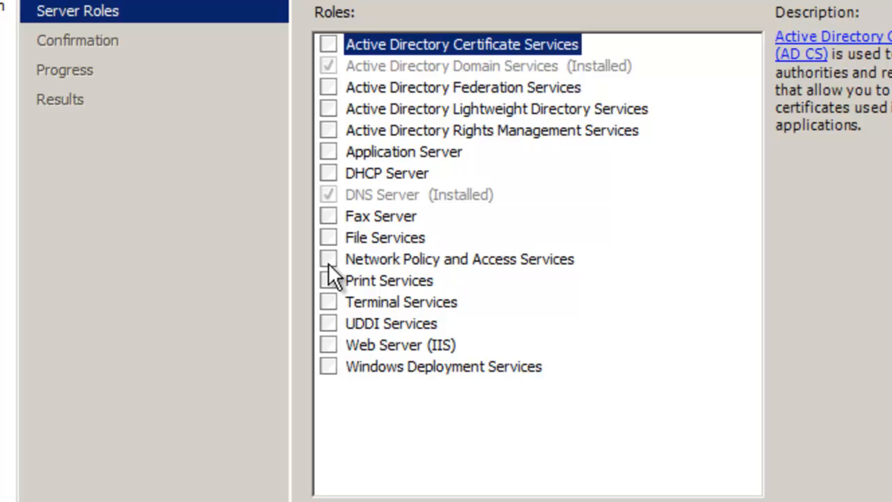
click(317, 267)
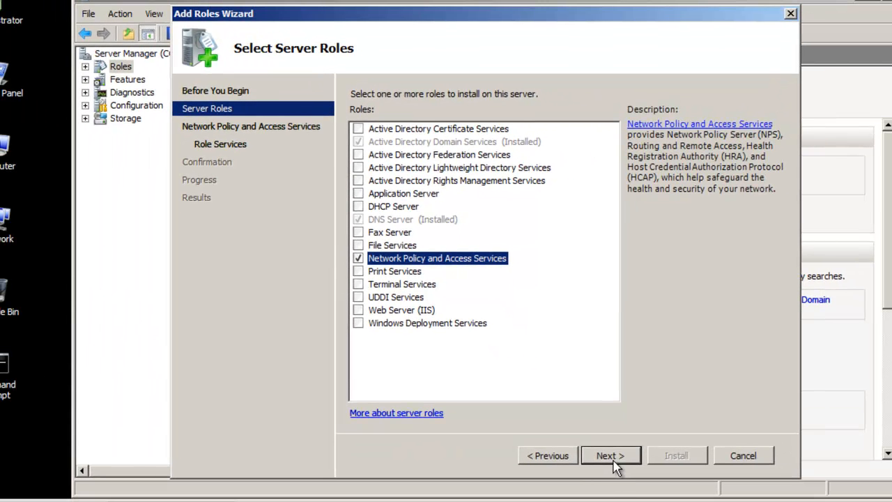
click(648, 493)
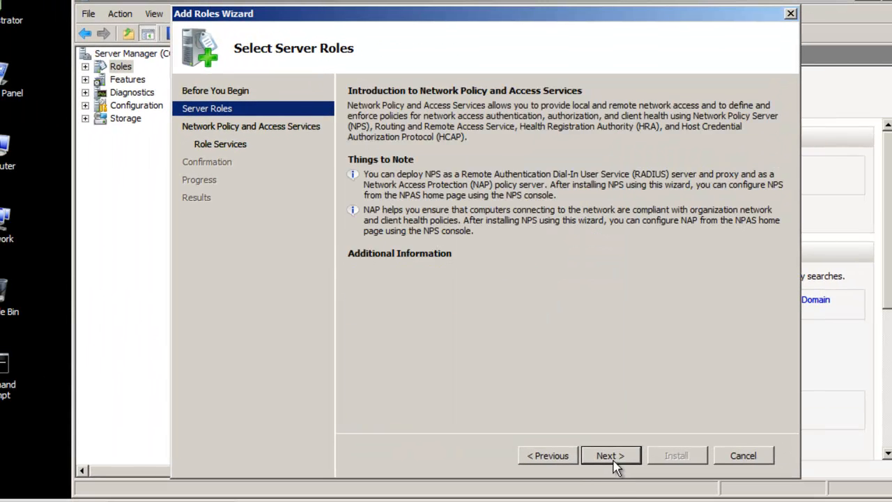
click(612, 458)
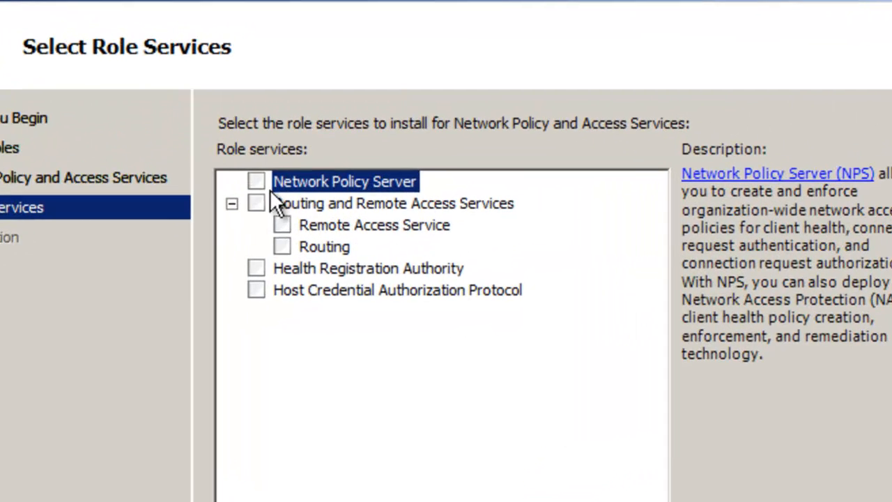
- Install Routing and Remote Access Services, including Remote Access Service and Routing, and close Server Manager when the installation is done
click(255, 203)
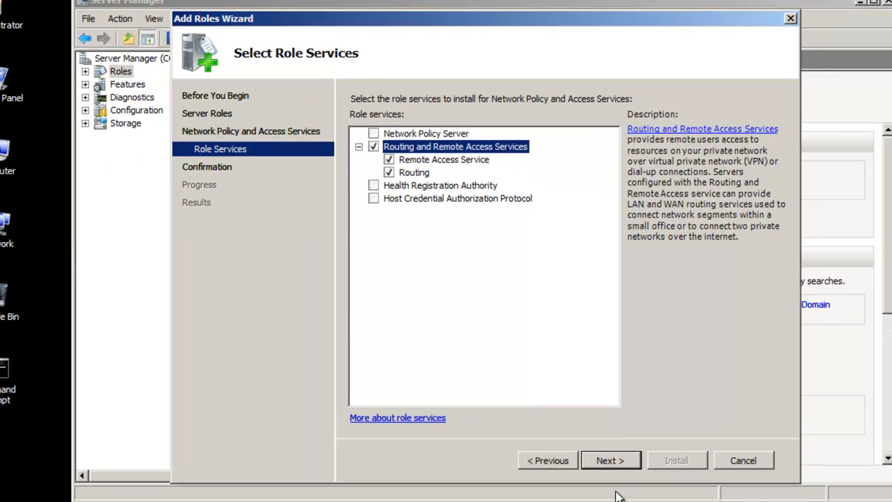
click(607, 462)
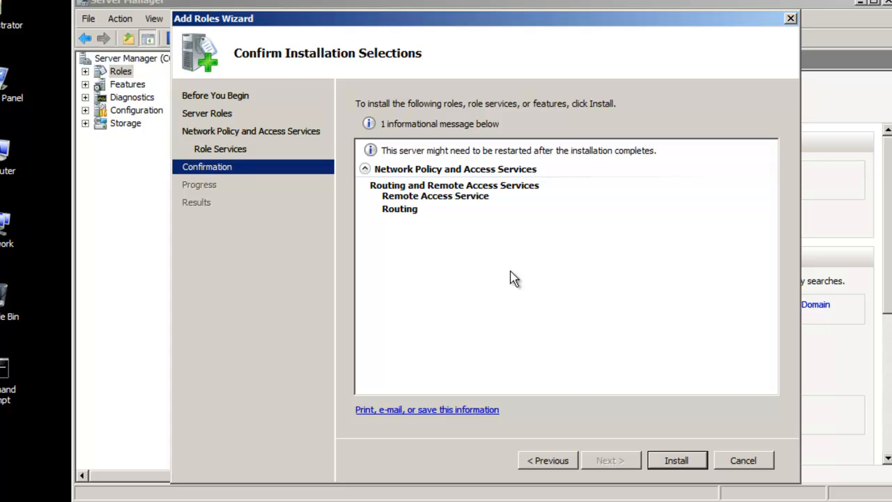
click(676, 462)
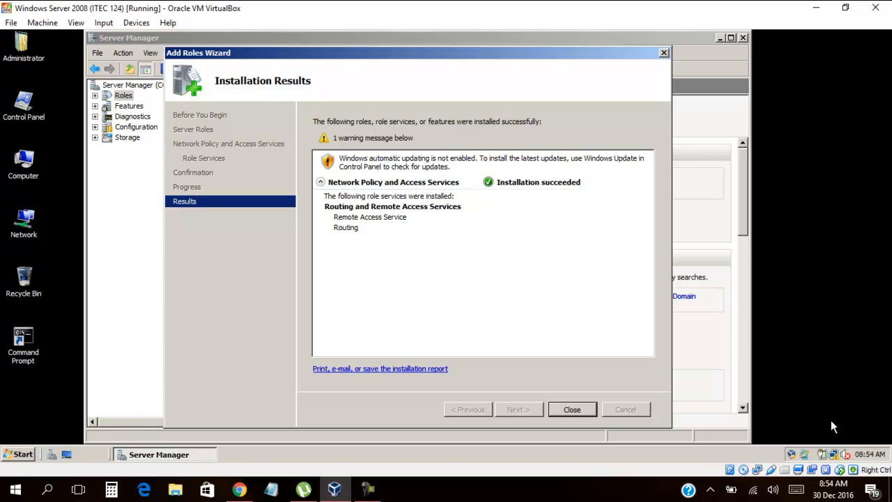
click(583, 407)
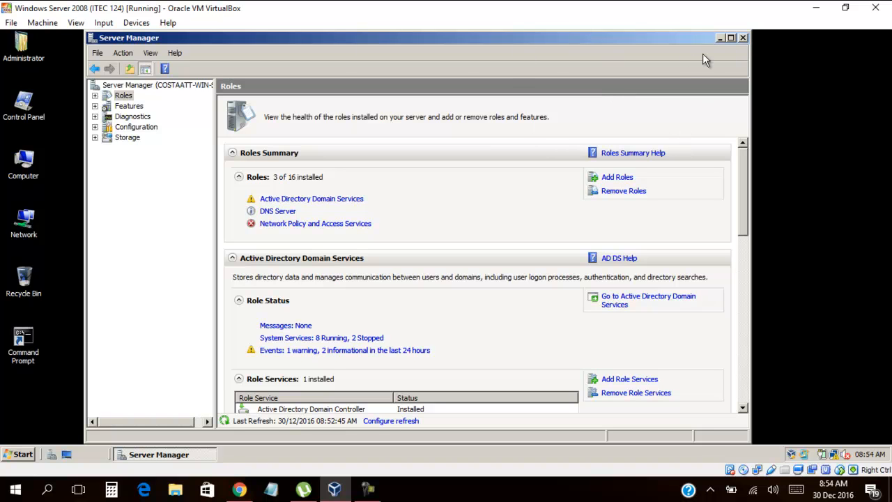
click(741, 39)
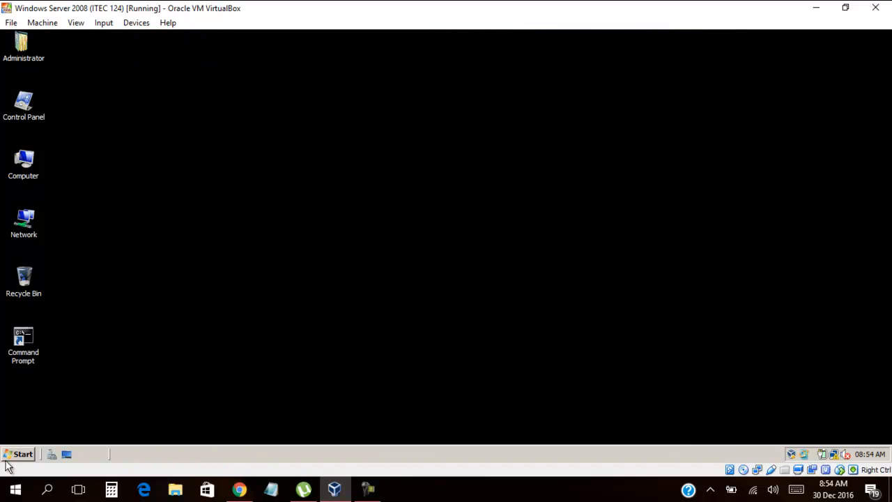
- Open the Routing and Remote Access console from the server's administrative tools
click(21, 447)
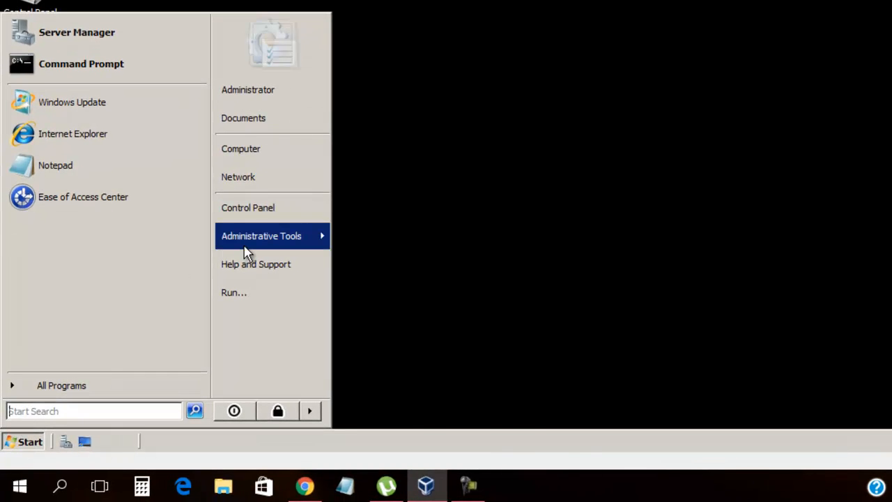
mouse_move(222, 273)
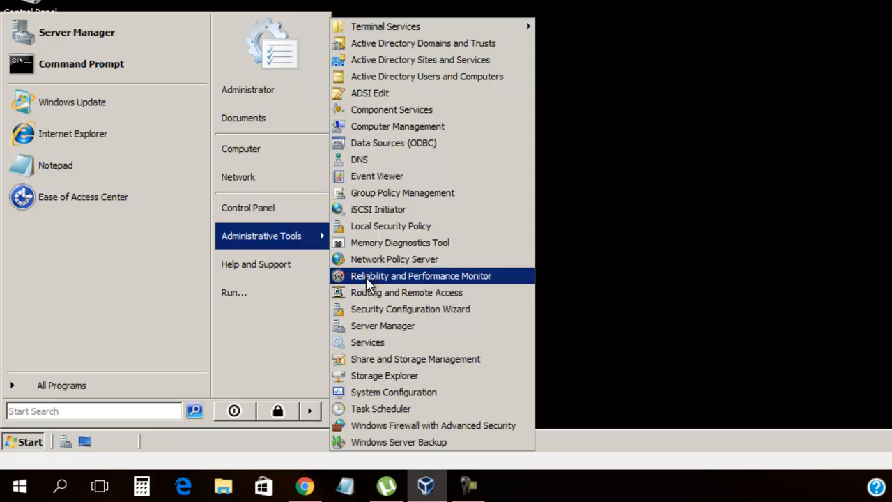
click(405, 295)
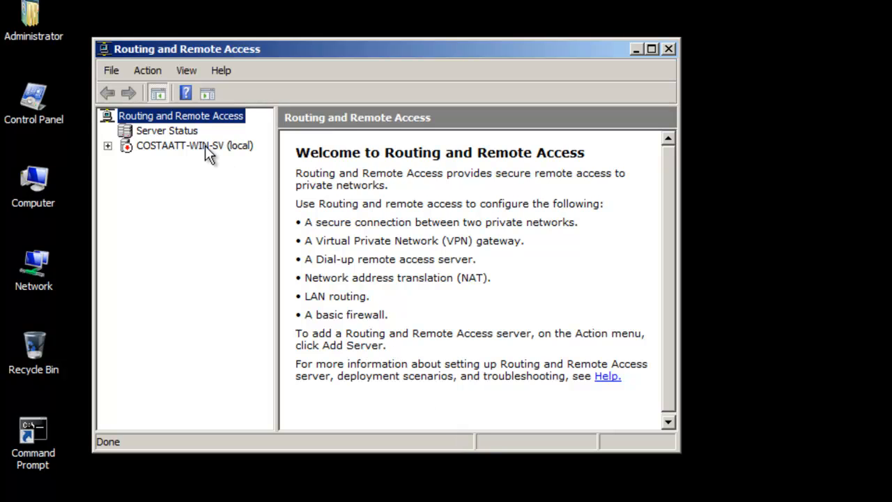
- Configure and enable Routing and Remote Access on COSTAATT-WIN-SV with a custom configuration for VPN access, and start the service
click(205, 146)
right_click(209, 155)
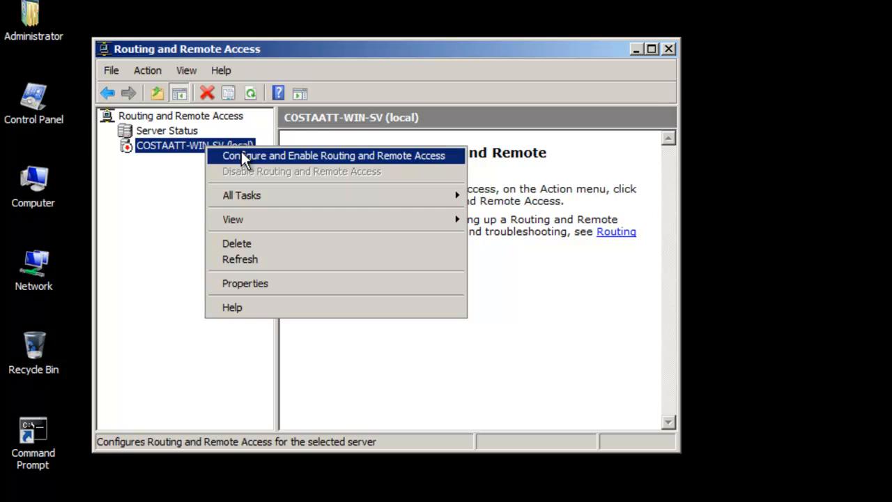
click(287, 158)
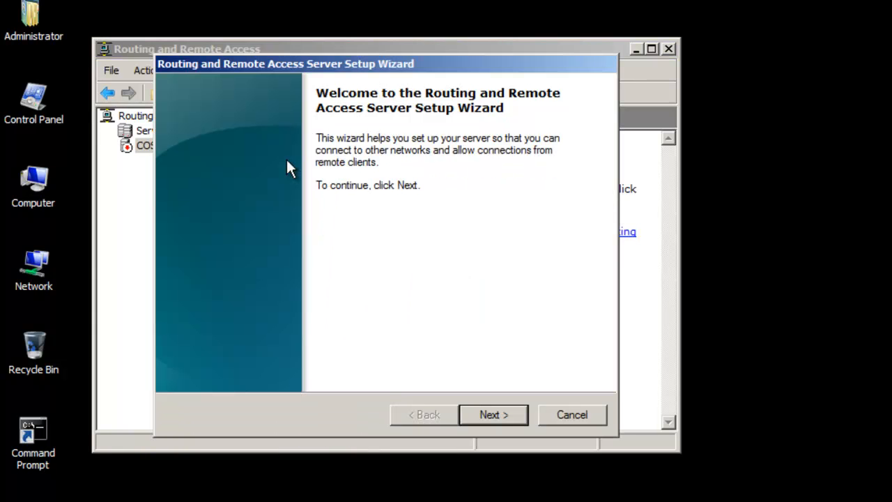
click(494, 415)
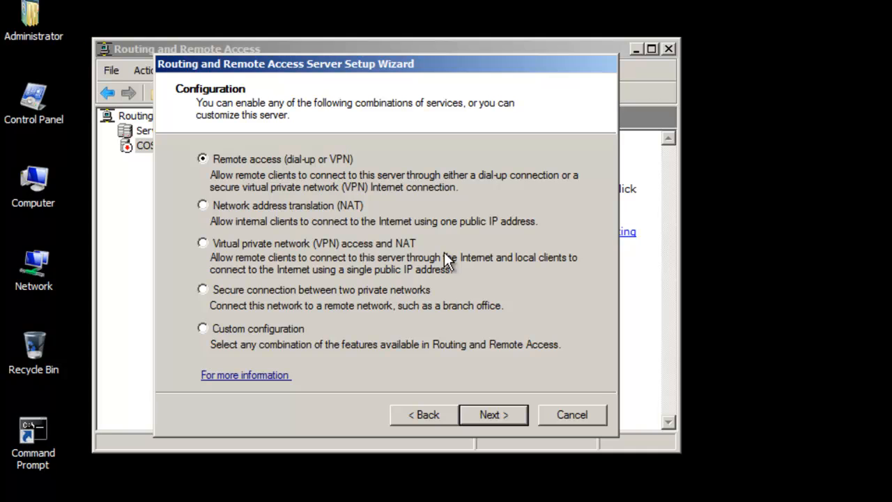
click(303, 334)
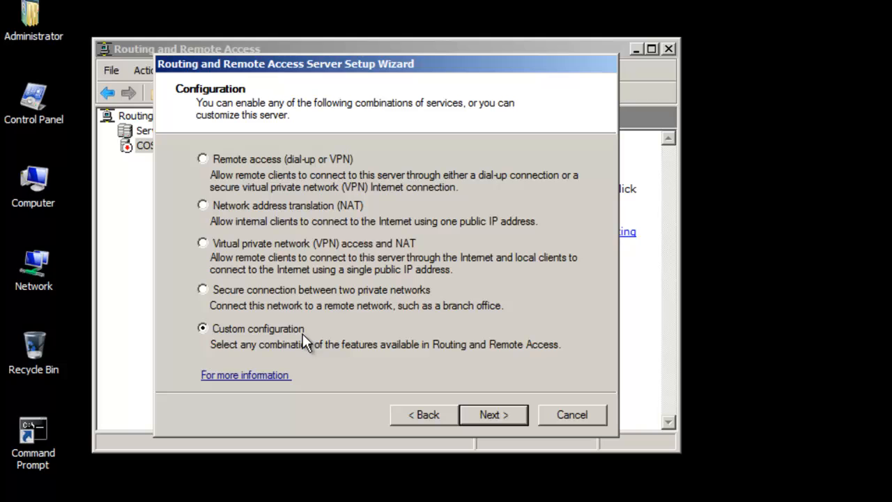
click(512, 416)
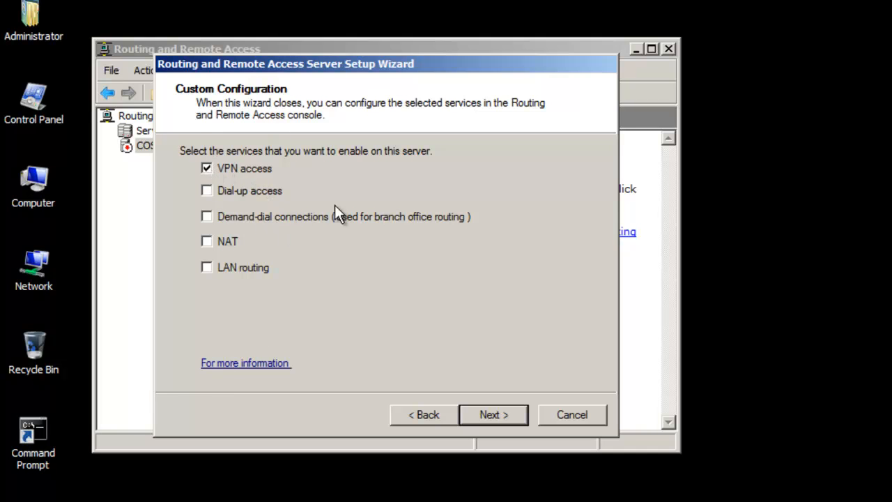
click(491, 415)
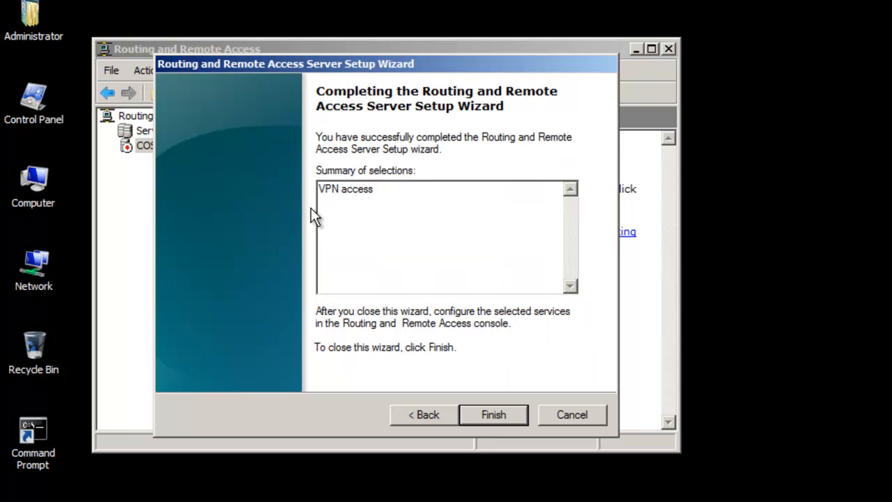
click(464, 420)
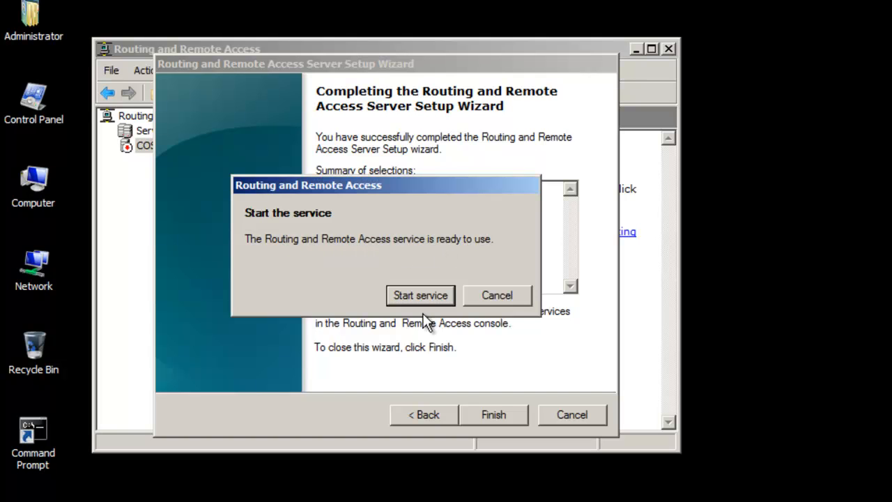
click(421, 296)
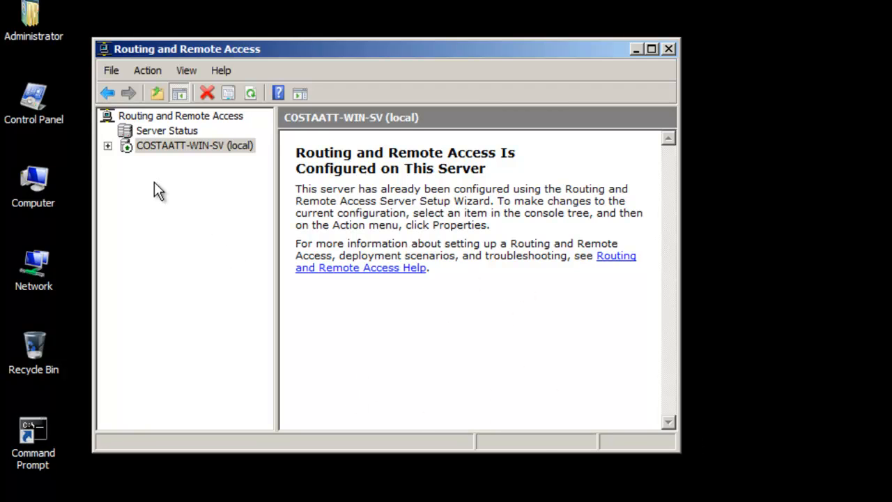
click(108, 145)
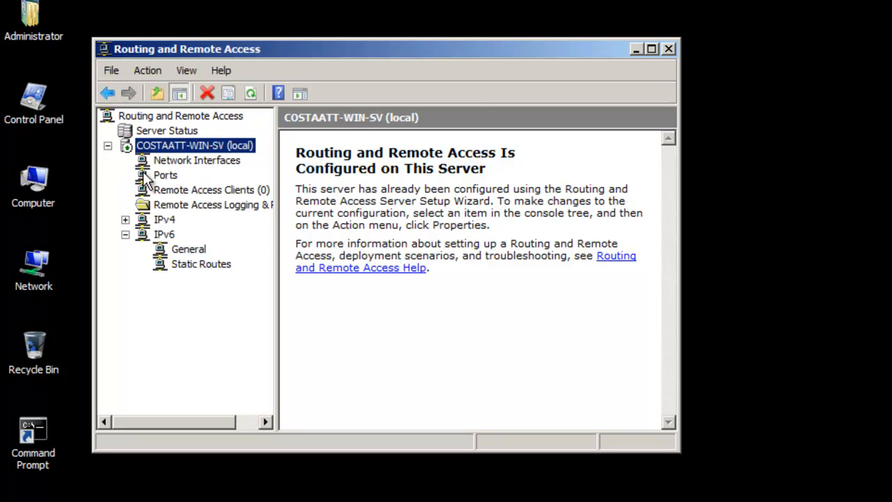
click(669, 50)
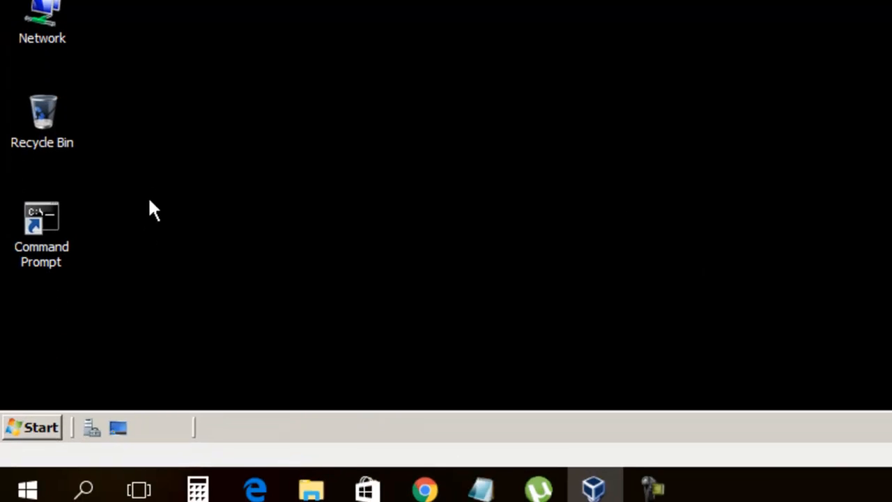
- In Server Manager, open the Users container of the costaatt.itec124.com domain under Active Directory Users and Computers
click(94, 416)
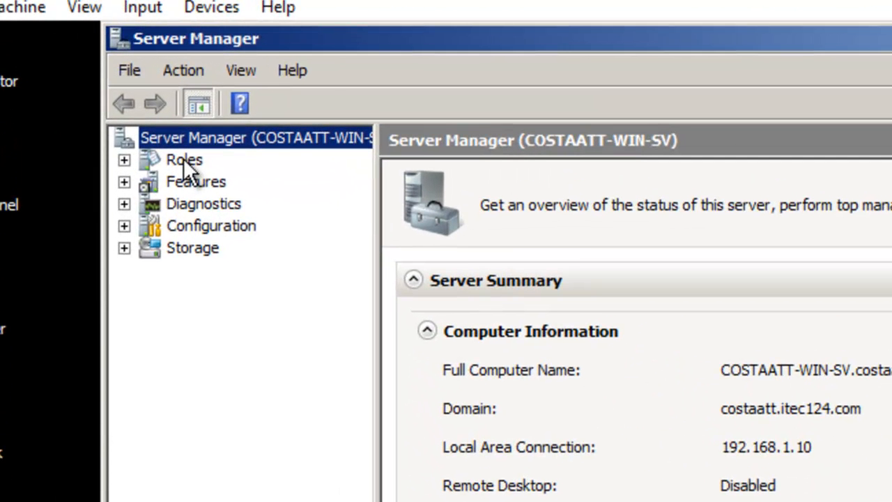
click(183, 160)
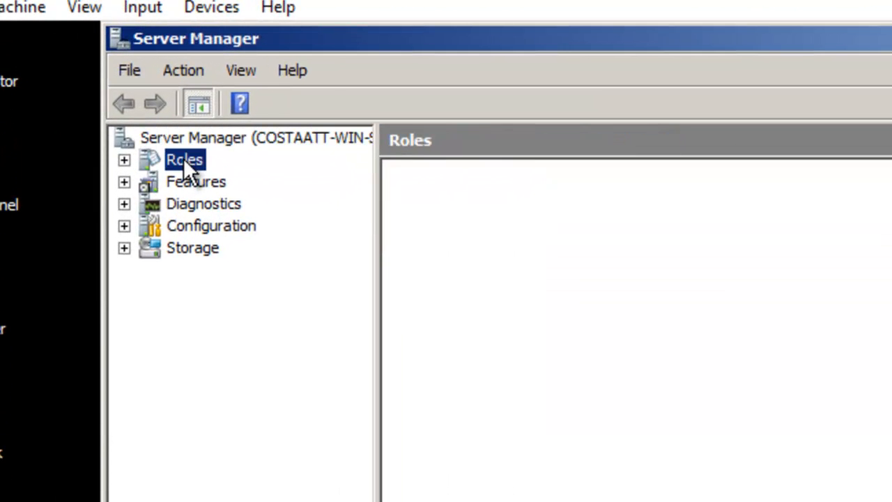
click(124, 161)
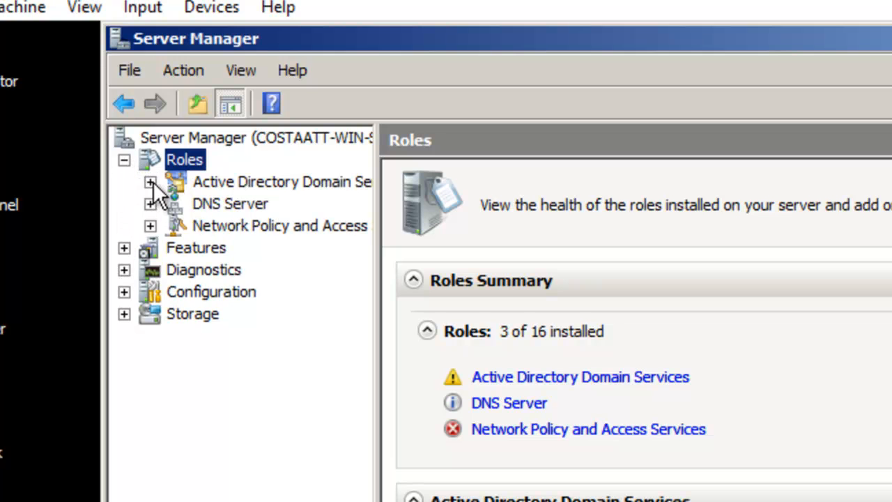
click(151, 182)
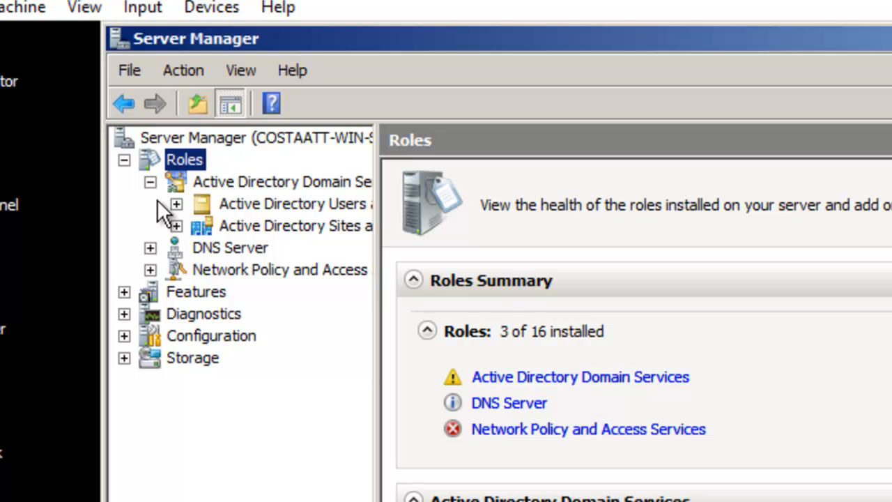
click(177, 203)
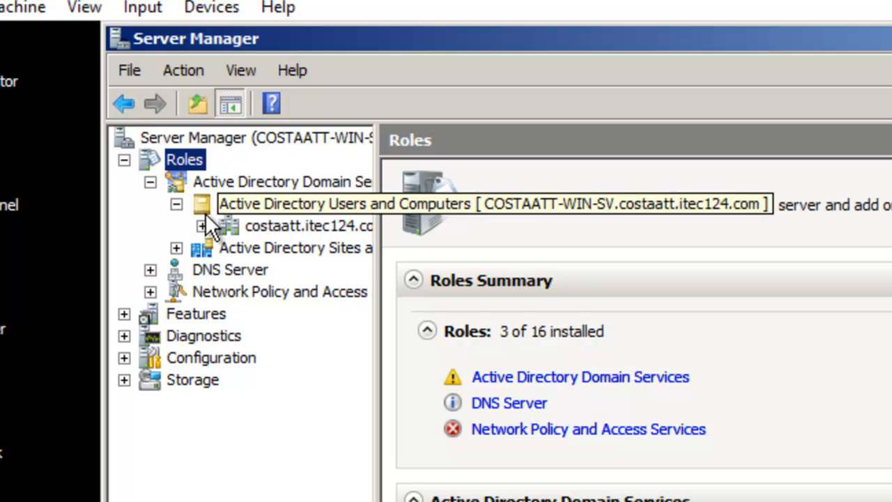
click(262, 227)
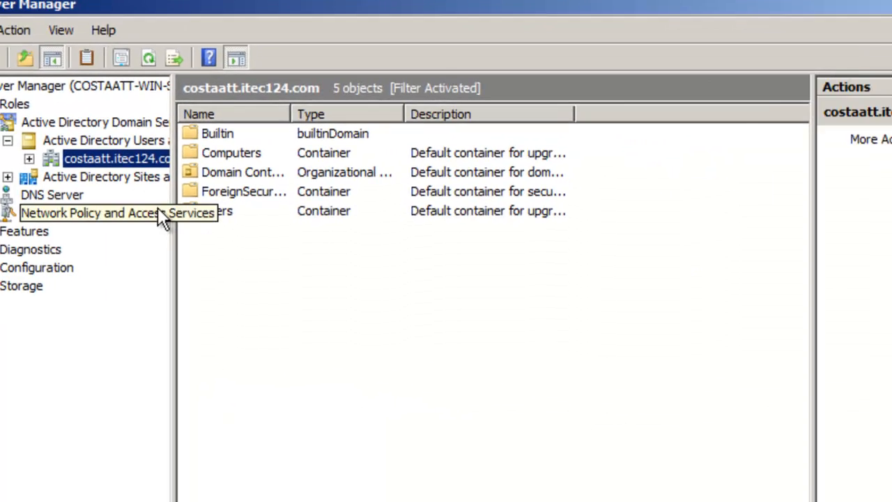
click(88, 164)
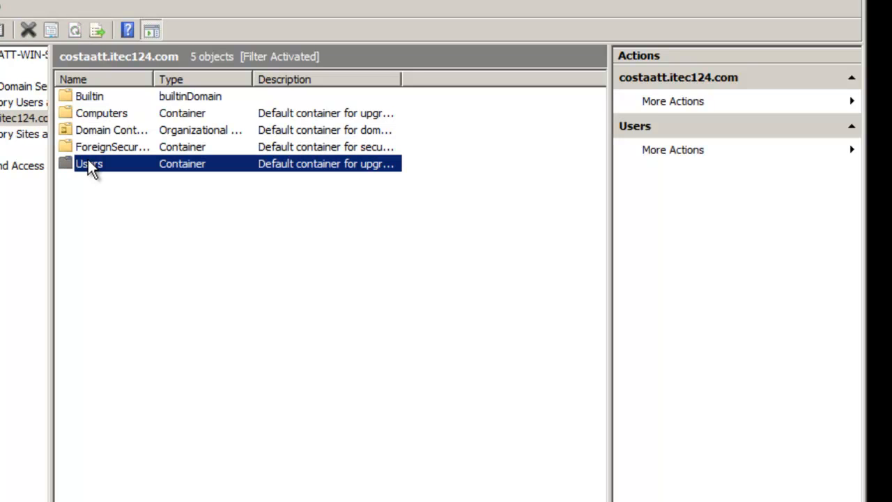
double_click(88, 164)
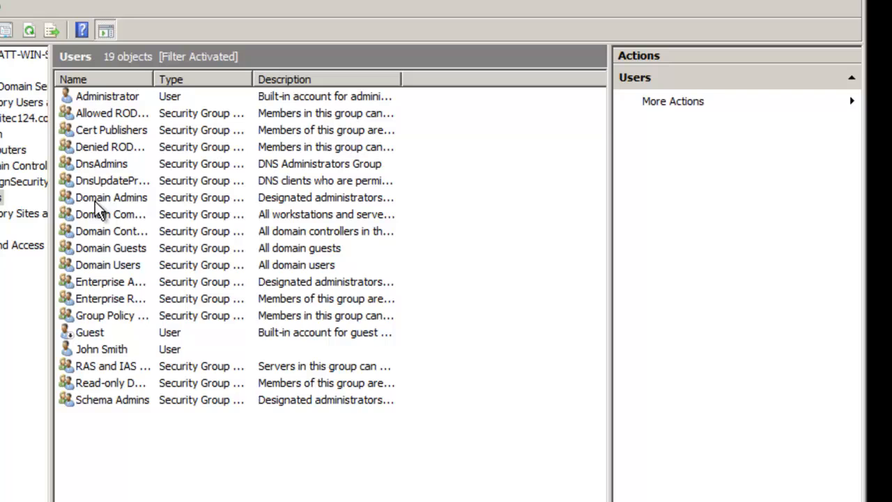
- Set the non-built-in domain user's dial-in network access permission to Allow access, and close Server Manager
click(93, 350)
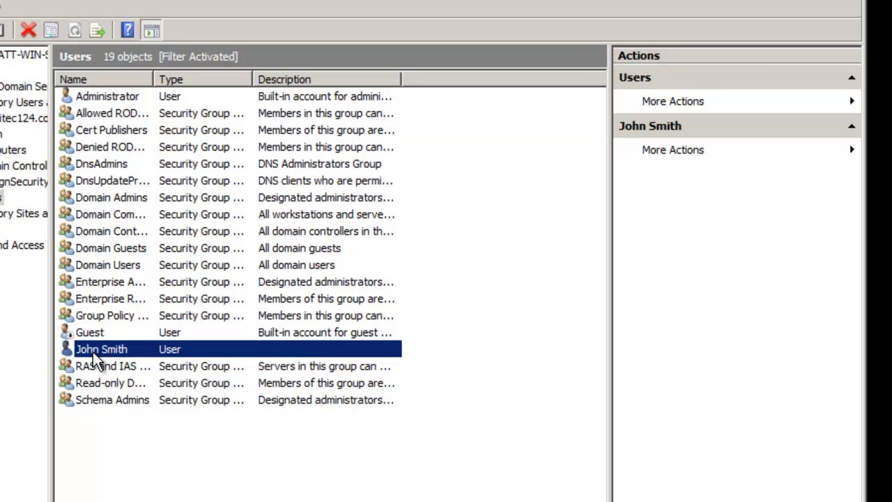
right_click(96, 356)
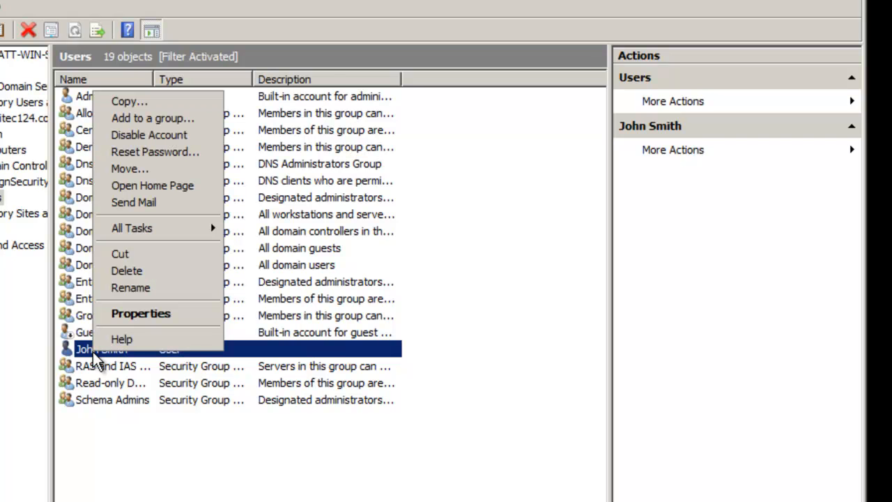
click(129, 315)
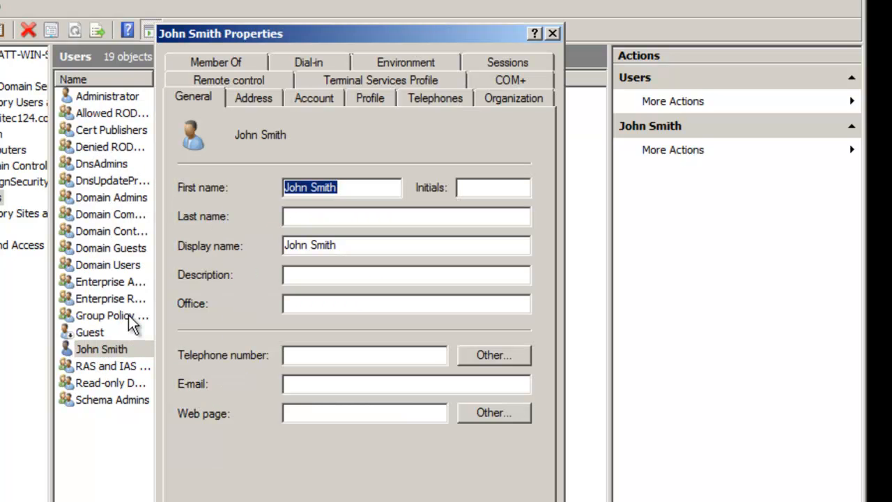
click(324, 57)
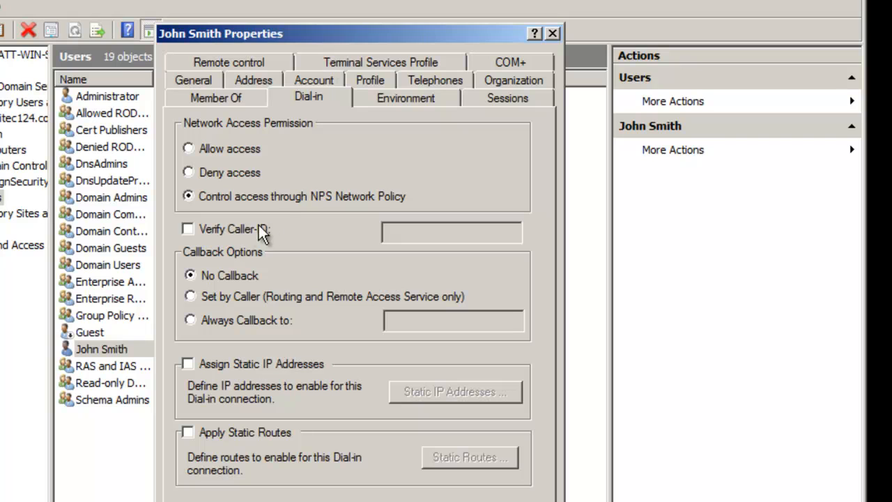
click(239, 152)
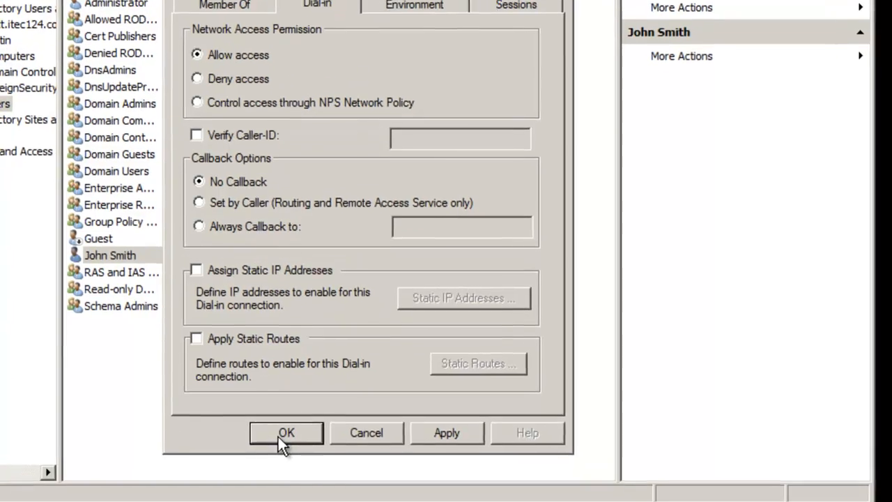
click(278, 433)
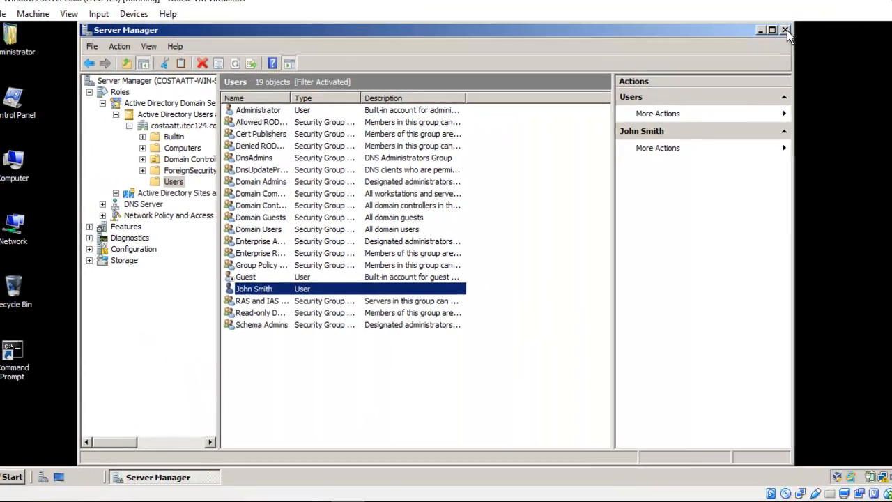
click(855, 17)
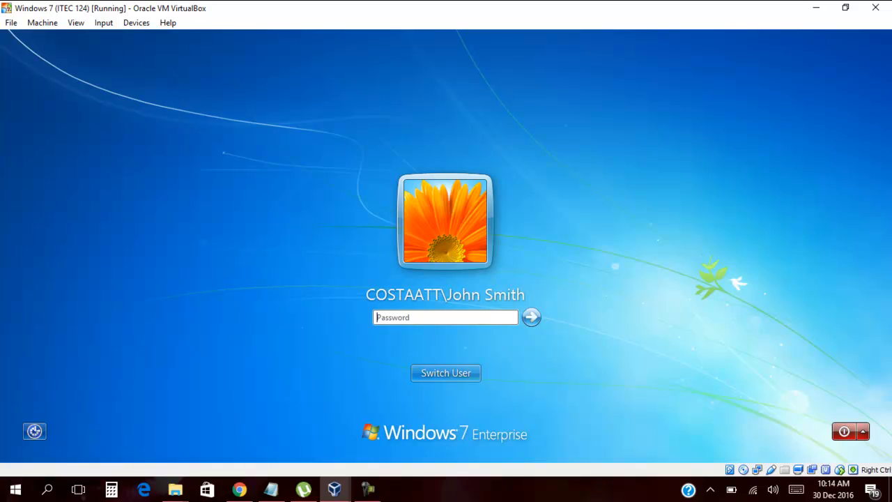
- Sign in to the Windows 7 machine with the domain user's account password and open Network and Sharing Center
text(••••••••••••••)
key(Return)
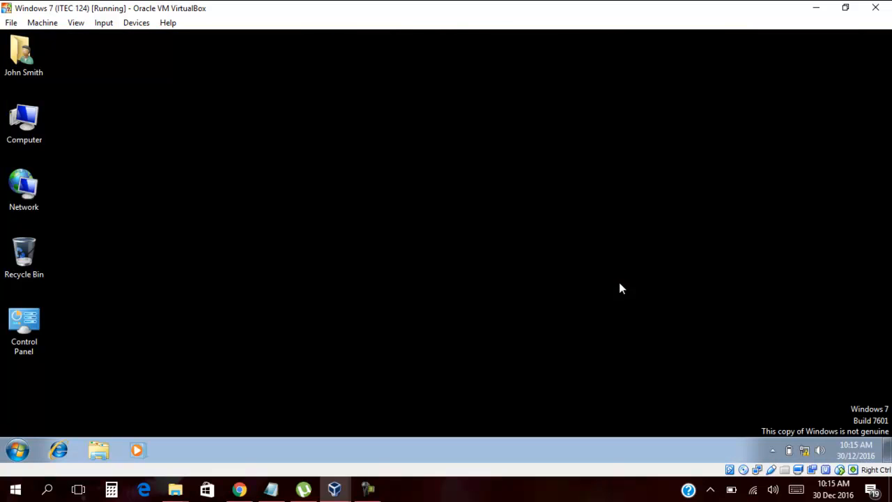
mouse_move(803, 452)
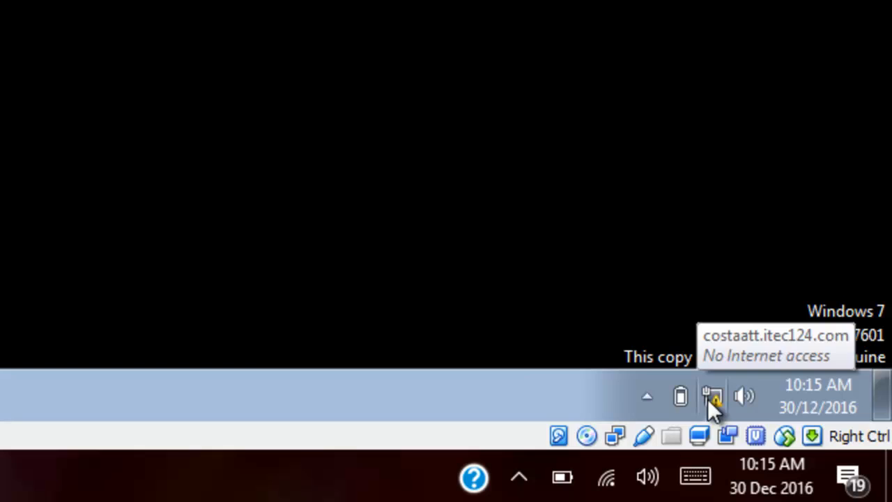
right_click(707, 398)
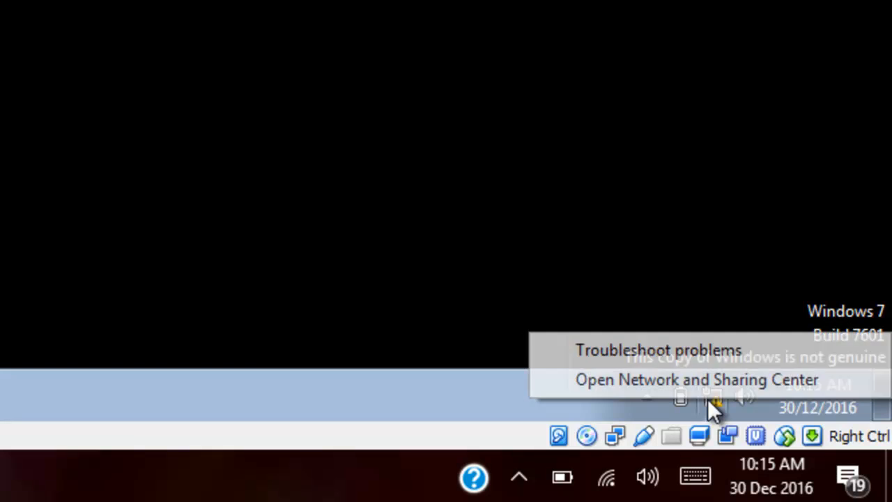
click(686, 381)
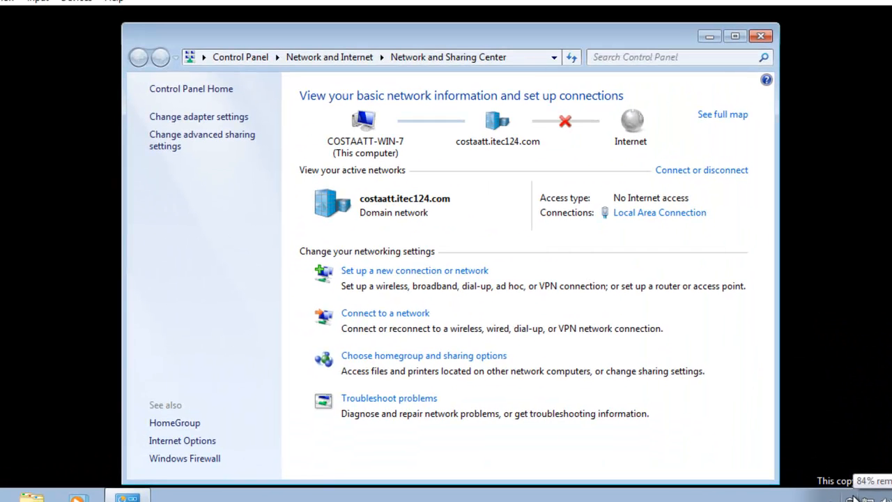
- Start setting up a new connection to a workplace and read the help topic explaining what a VPN connection is
click(424, 278)
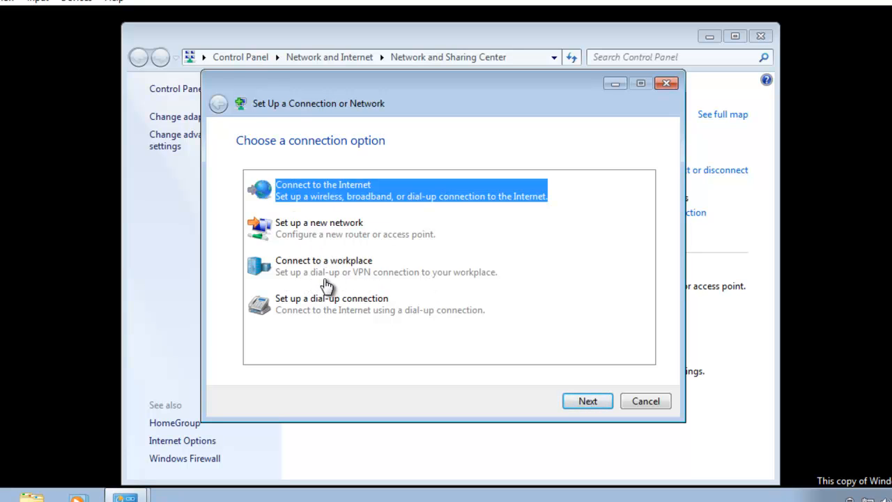
click(374, 277)
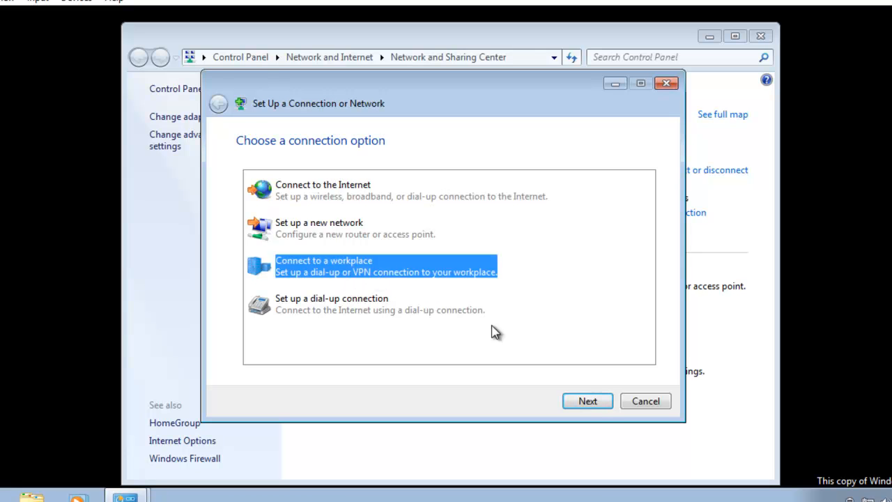
click(596, 402)
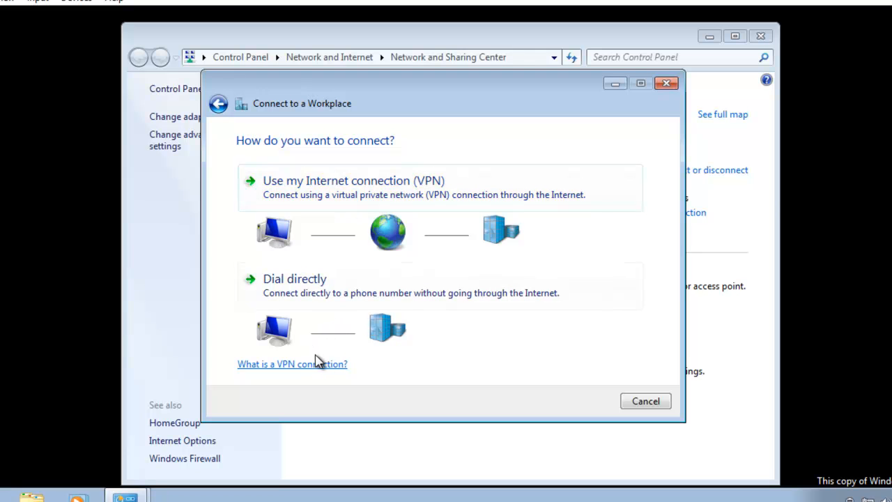
click(339, 367)
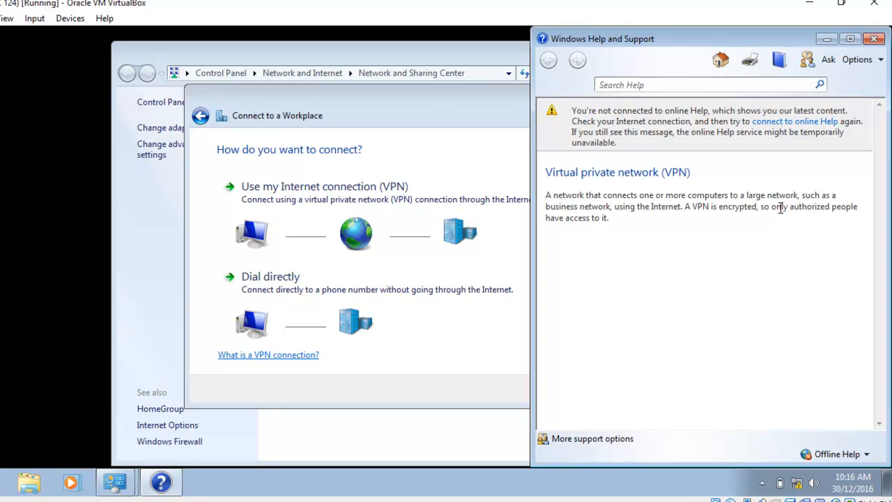
click(871, 41)
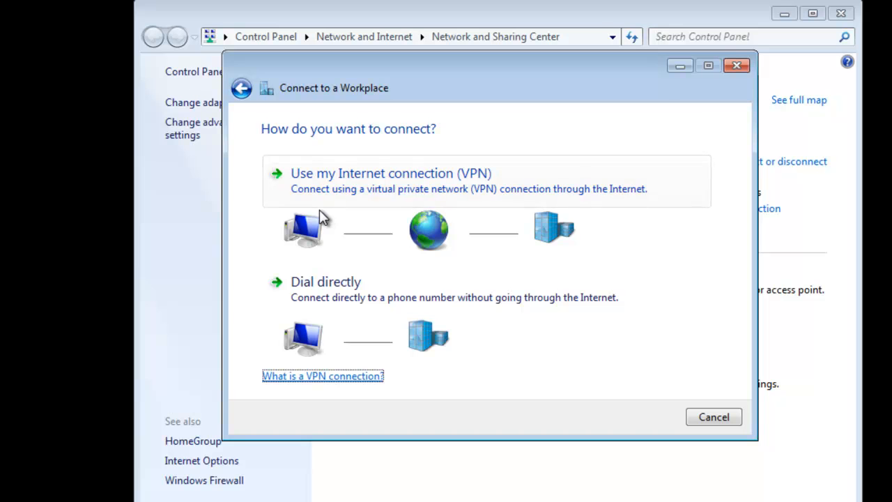
- Choose to connect through the Internet (VPN), postpone the Internet connection setup, and set the Internet address to 192.168.1.10
click(433, 186)
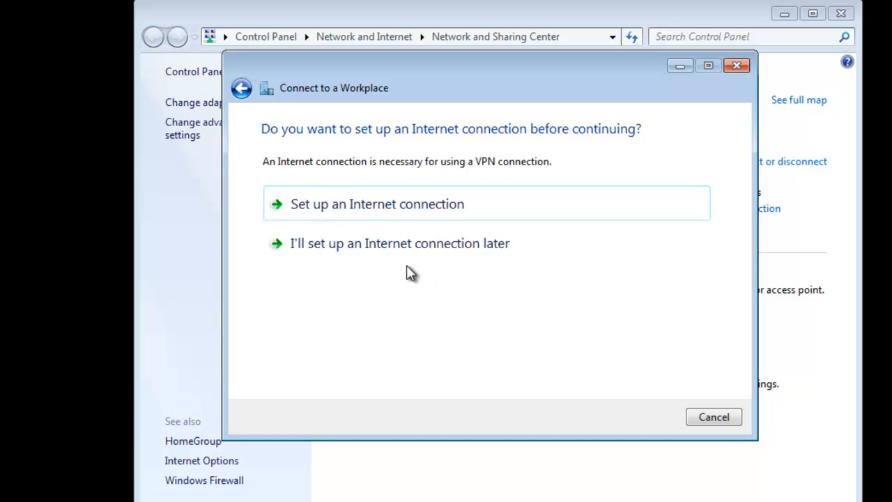
click(346, 252)
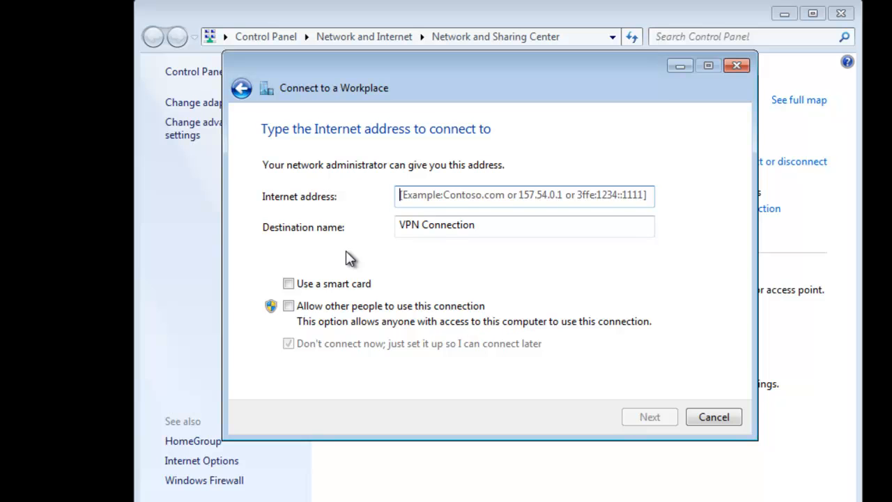
text(192.168)
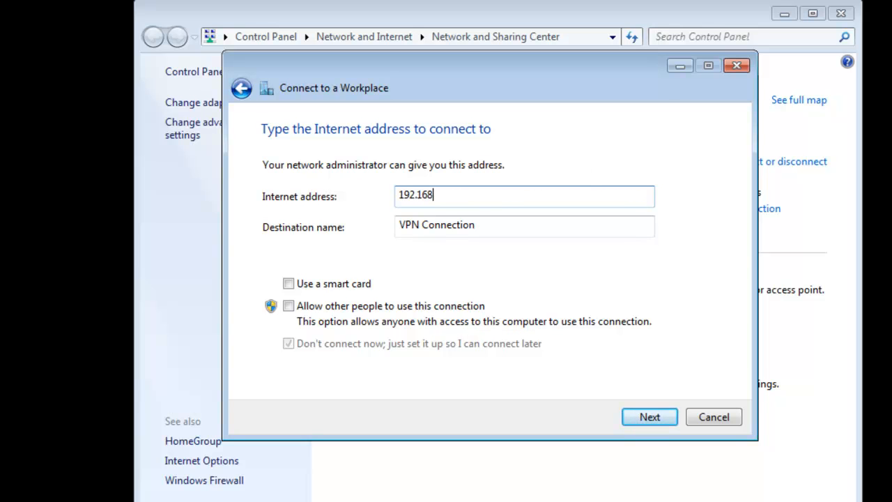
text(.1.10)
click(640, 422)
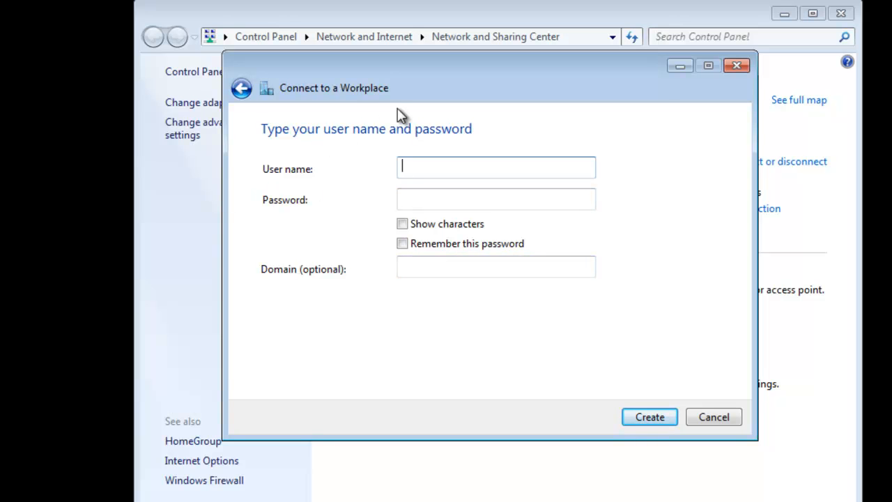
- Create the VPN connection with the domain user's name, account password and domain COSTAATT, and open the list of network connections
text(John Smith)
key(Tab)
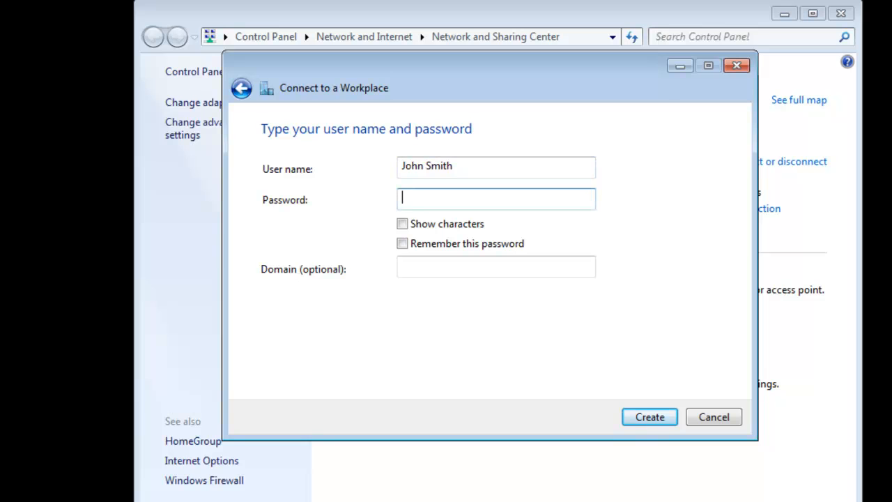
text(•••••••••••••••)
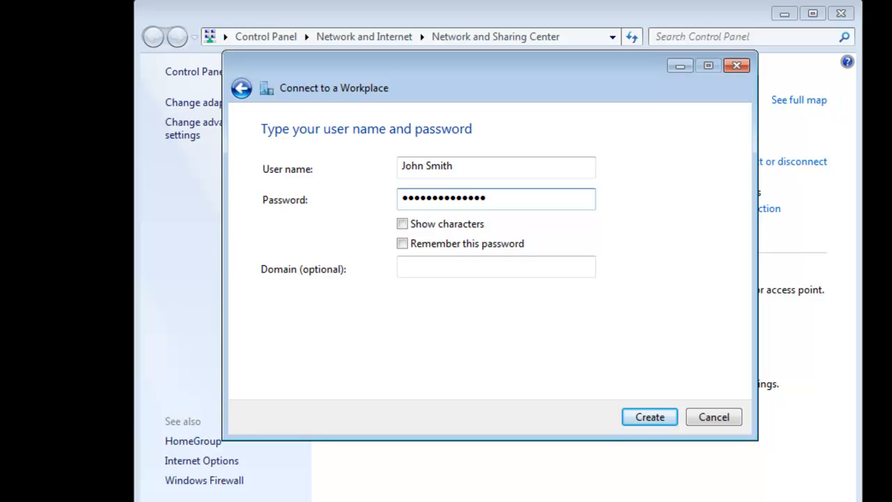
click(428, 276)
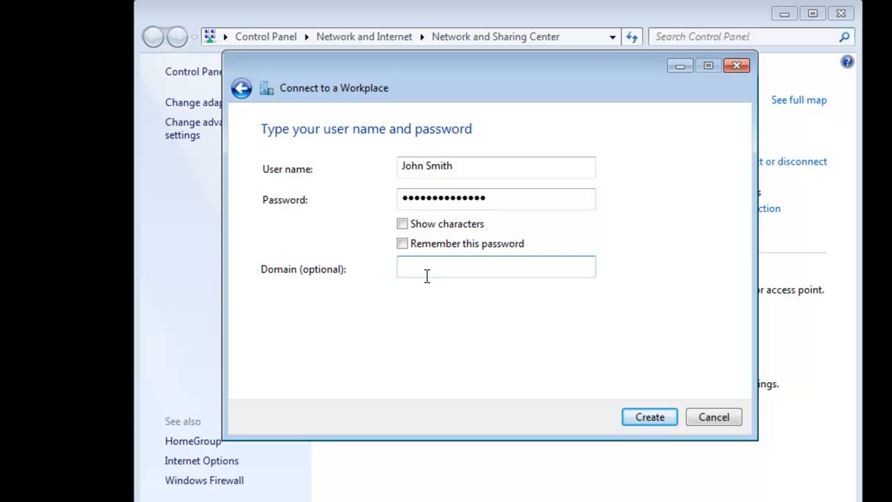
text(COSTAATT)
click(654, 420)
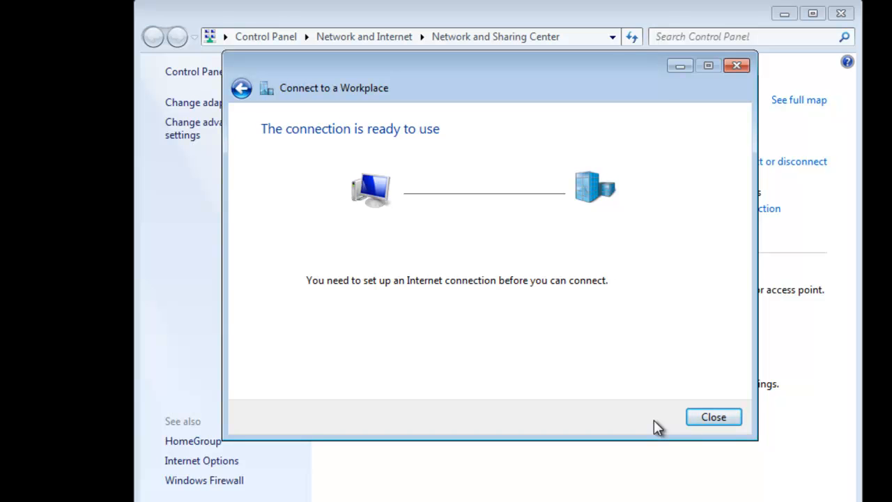
click(729, 420)
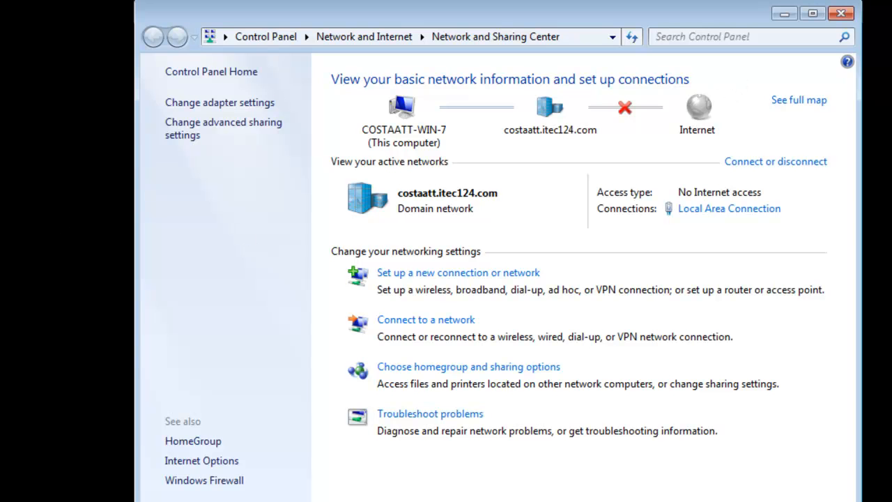
click(191, 104)
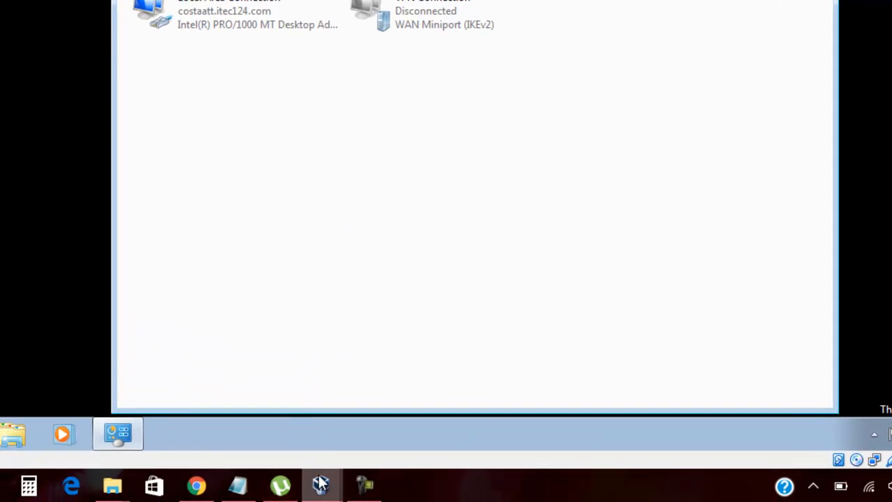
- Switch to the Windows Server 2008 machine and check Remote Access Clients under Routing and Remote Access in Server Manager
mouse_move(321, 488)
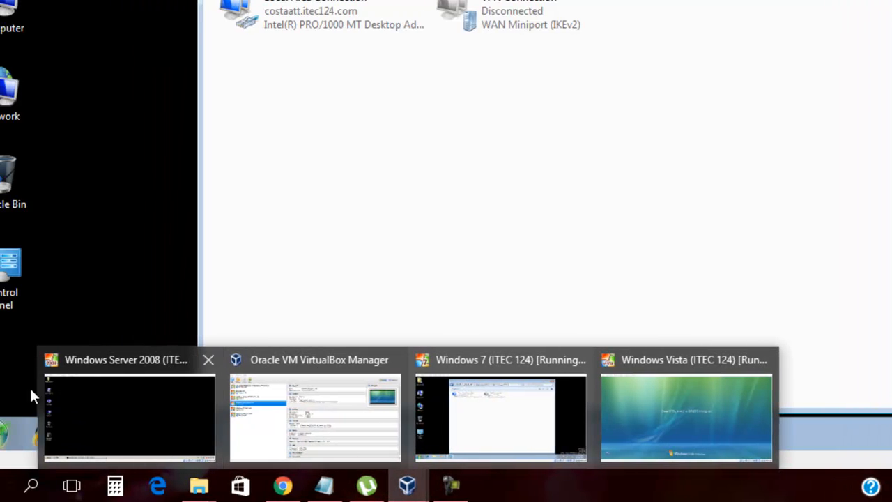
click(125, 391)
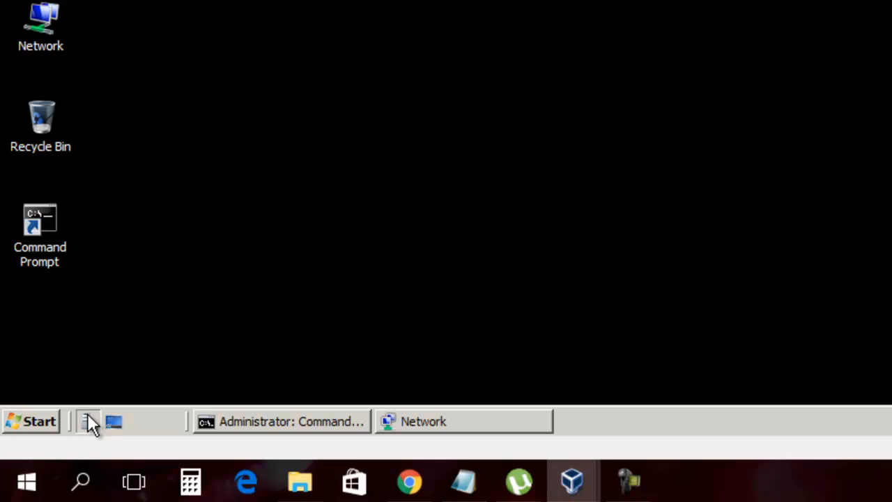
click(87, 420)
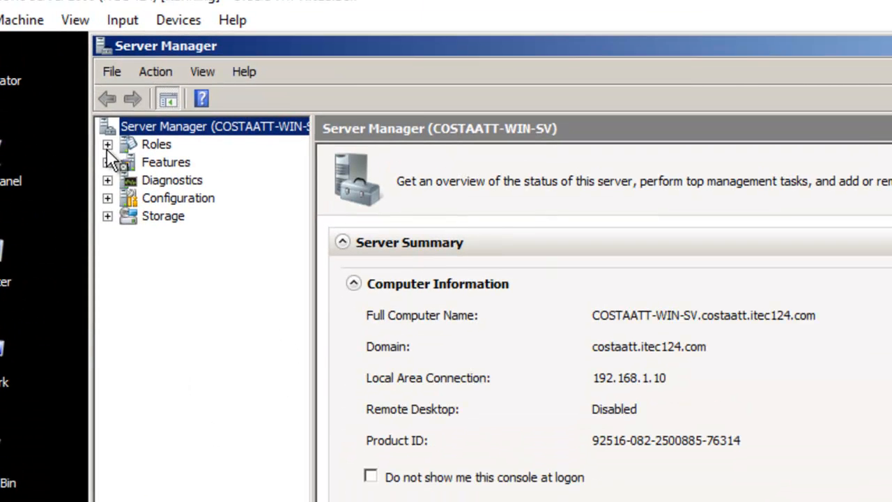
click(107, 145)
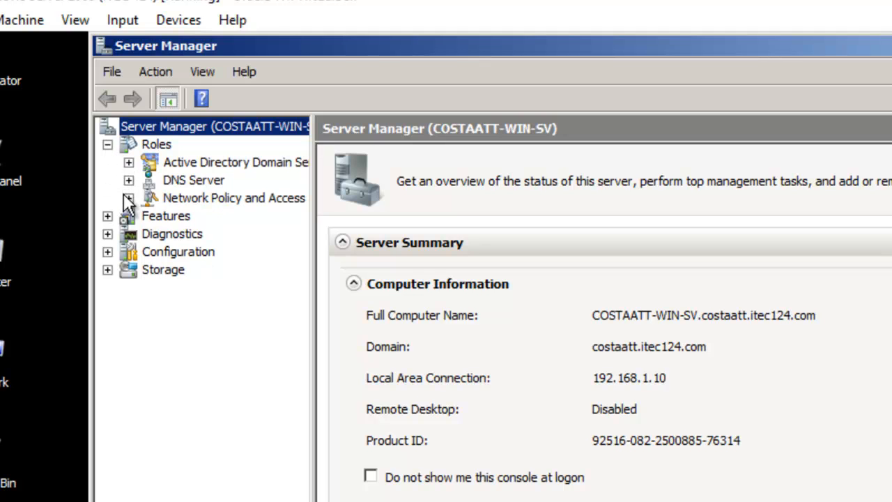
click(129, 199)
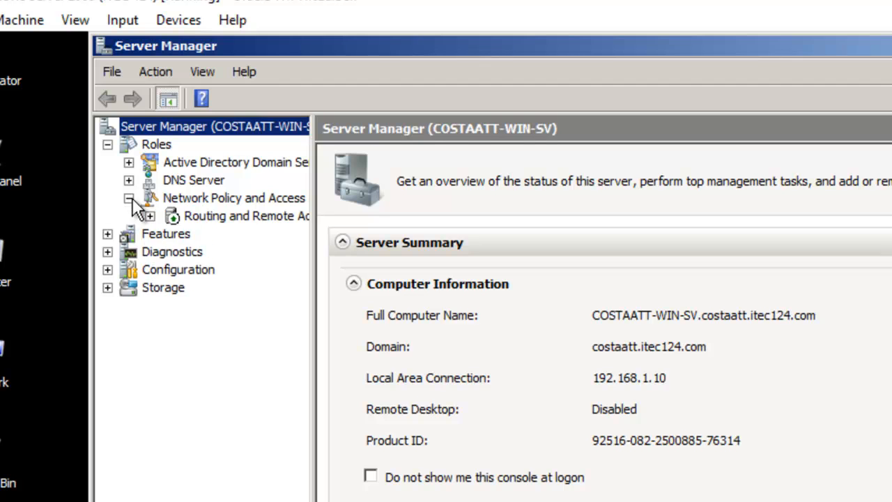
click(149, 217)
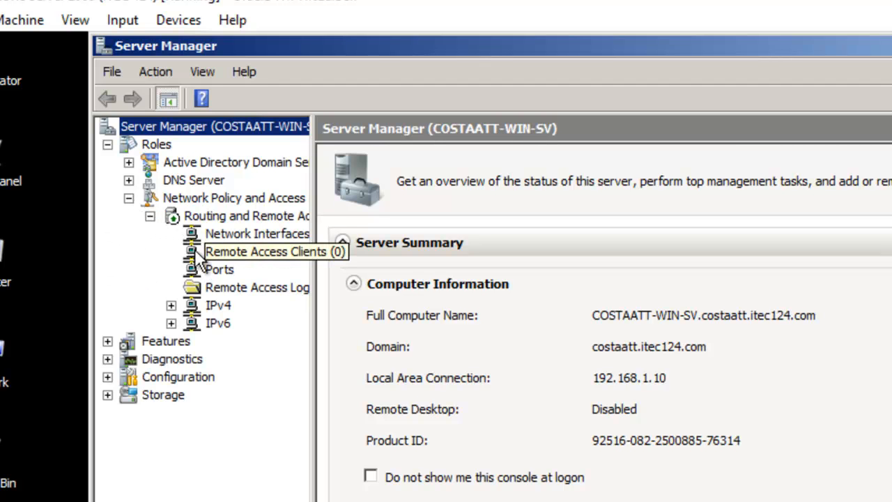
click(231, 250)
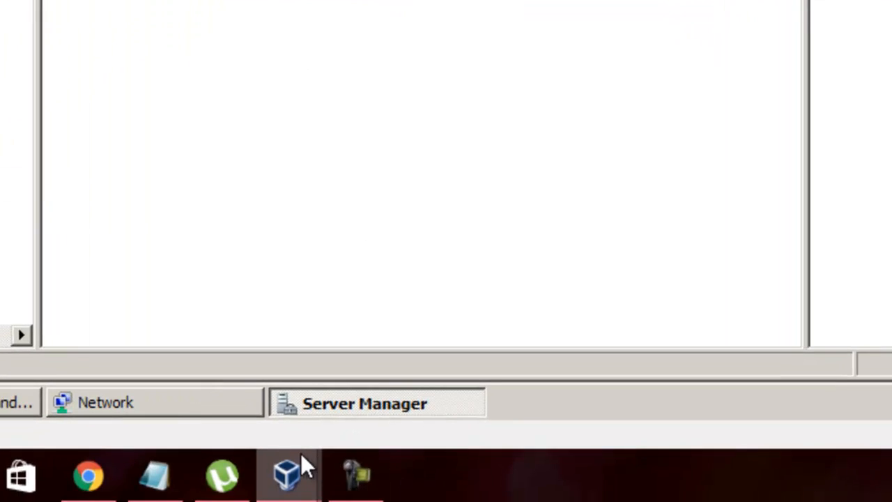
- Switch to the Windows 7 machine and connect the VPN Connection, entering the domain user's account password
mouse_move(294, 458)
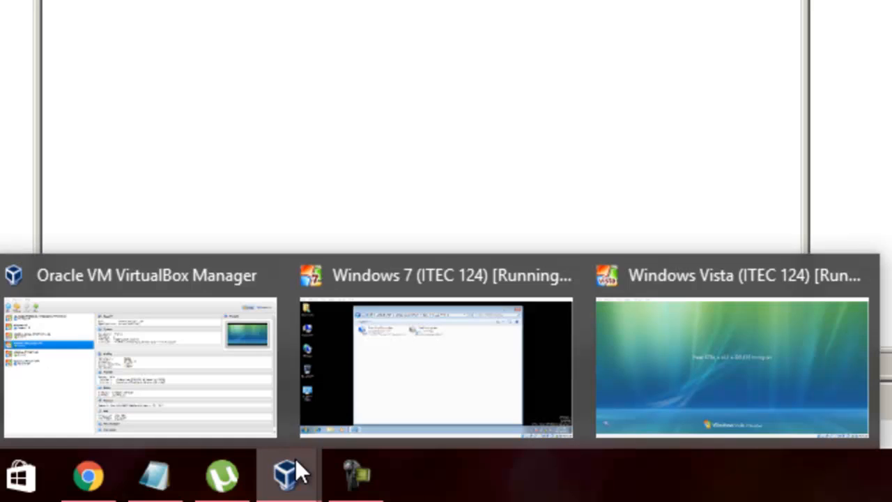
click(365, 345)
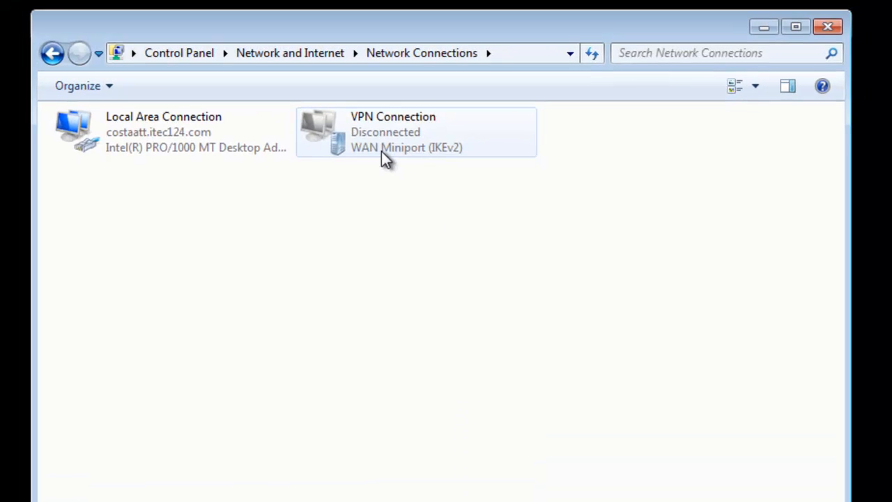
click(382, 152)
right_click(379, 144)
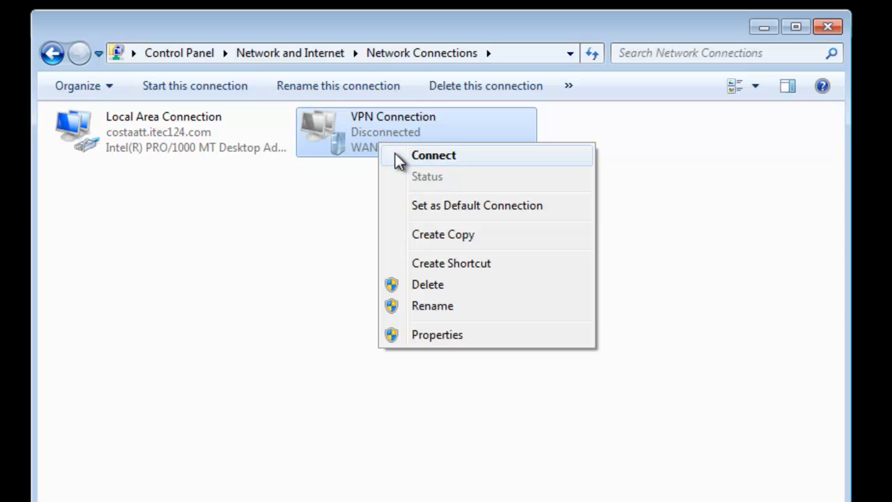
click(396, 154)
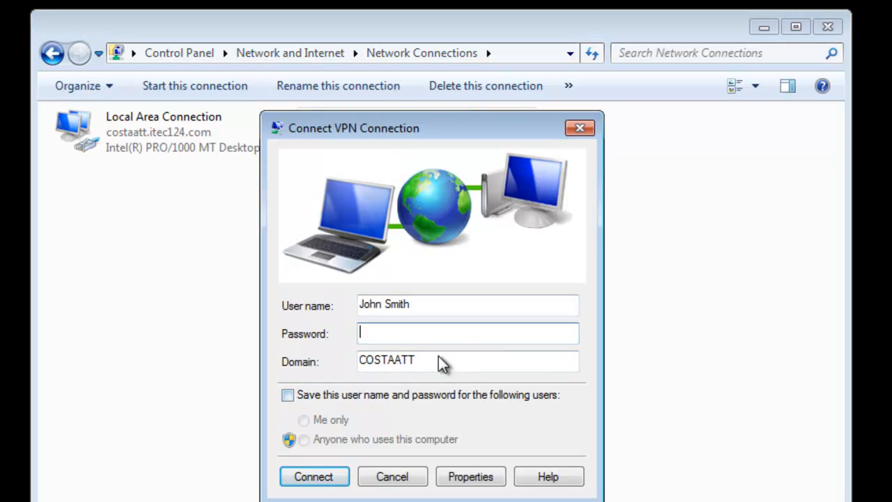
text(***********)
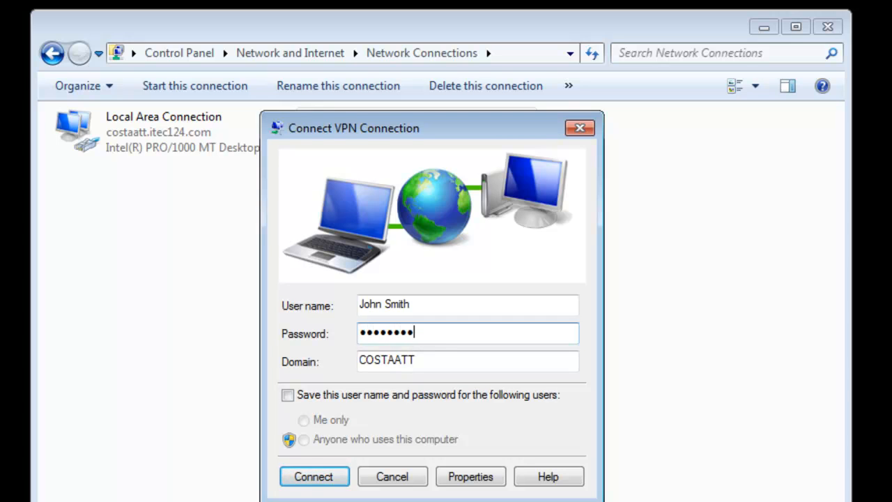
text(***)
key(Return)
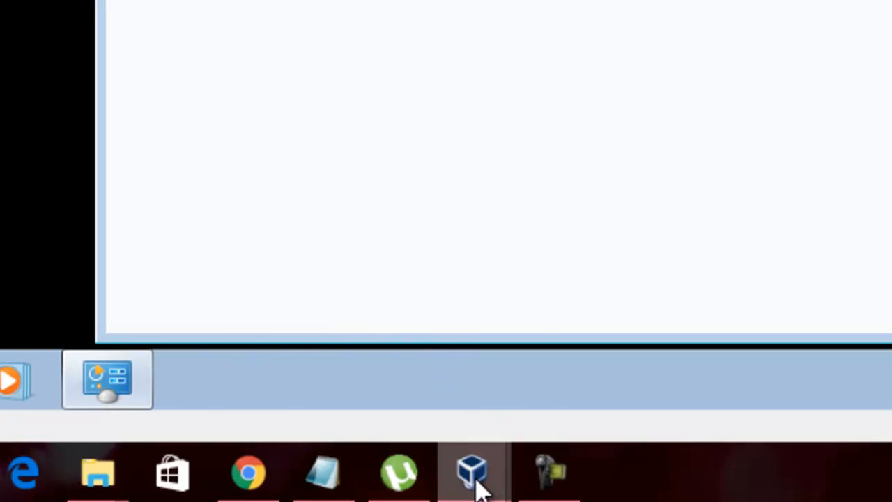
- Switch to the Windows Server 2008 machine, reload Remote Access Clients, and widen the User Name and Status columns to read the client's entry
mouse_move(477, 478)
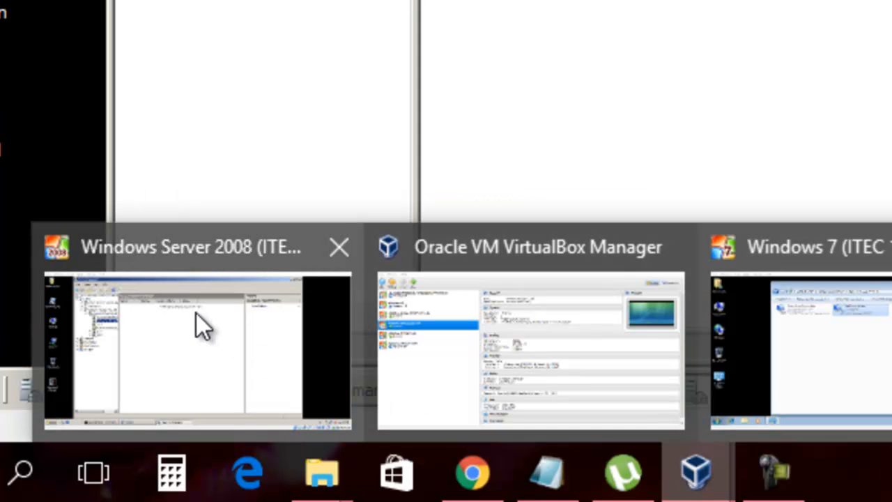
click(197, 314)
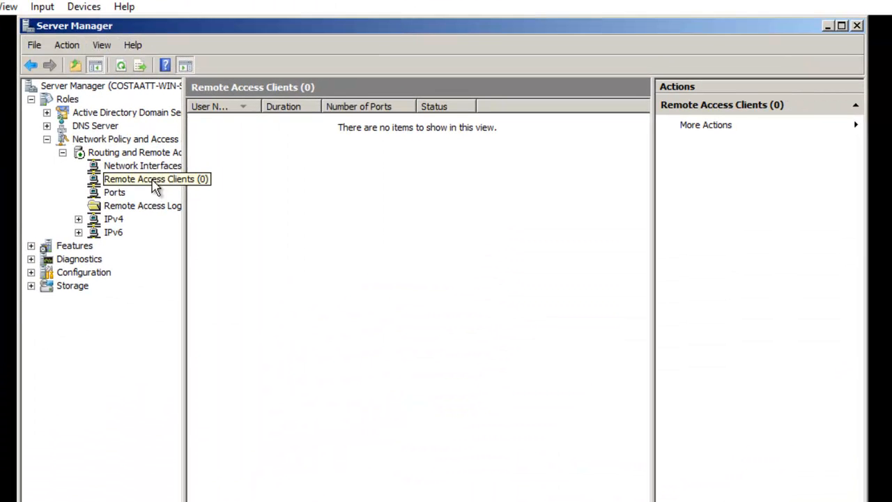
click(148, 166)
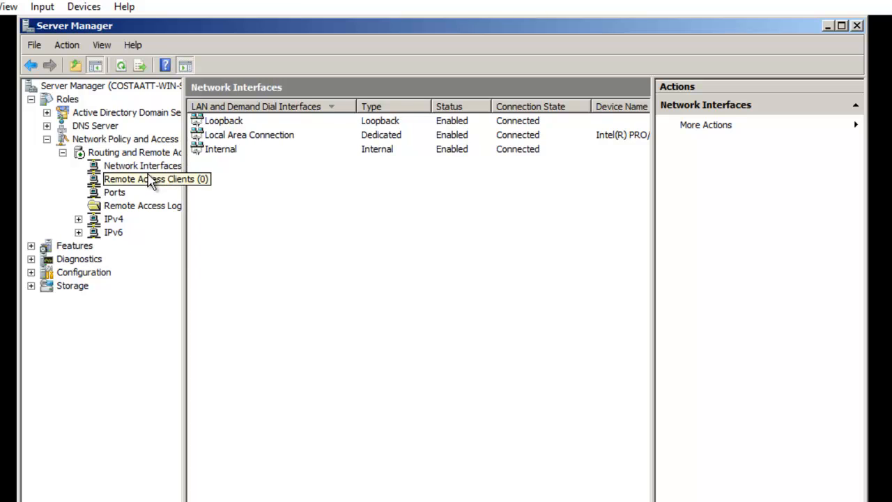
click(150, 180)
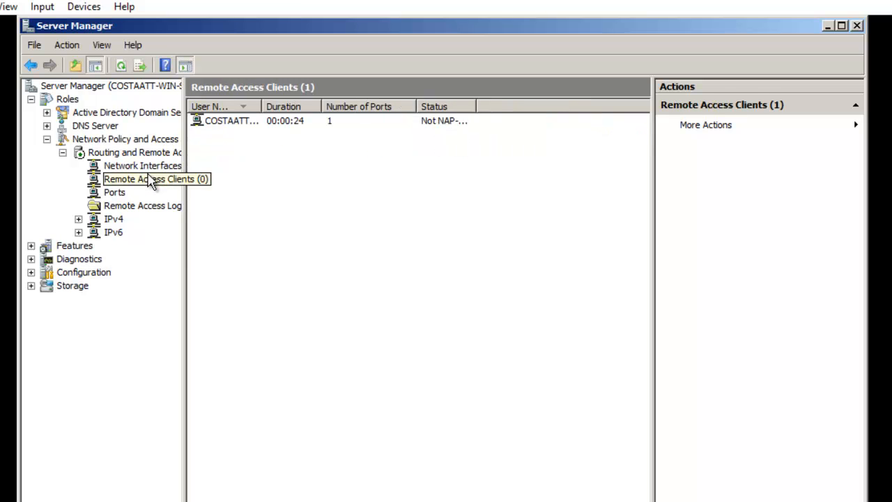
drag(262, 105, 313, 106)
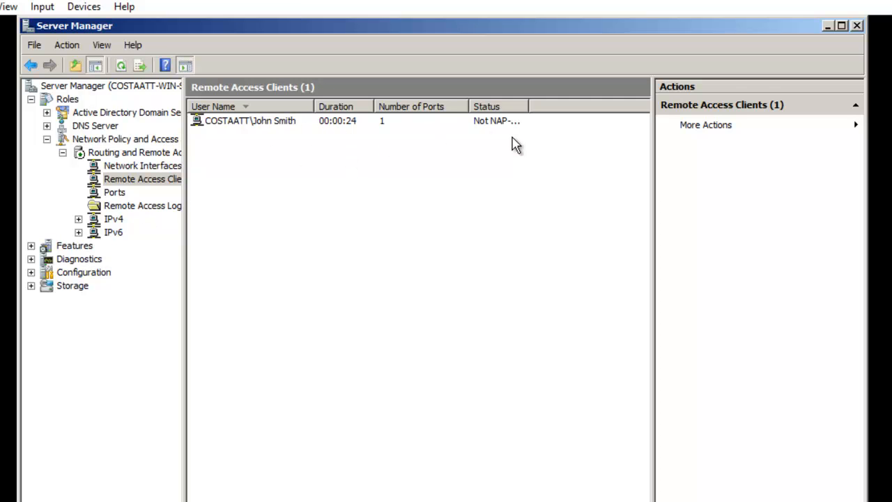
drag(530, 106, 582, 106)
- Check the server's Ports list and Remote Access Clients, and close the Network Connections window on the Windows 7 machine
click(111, 193)
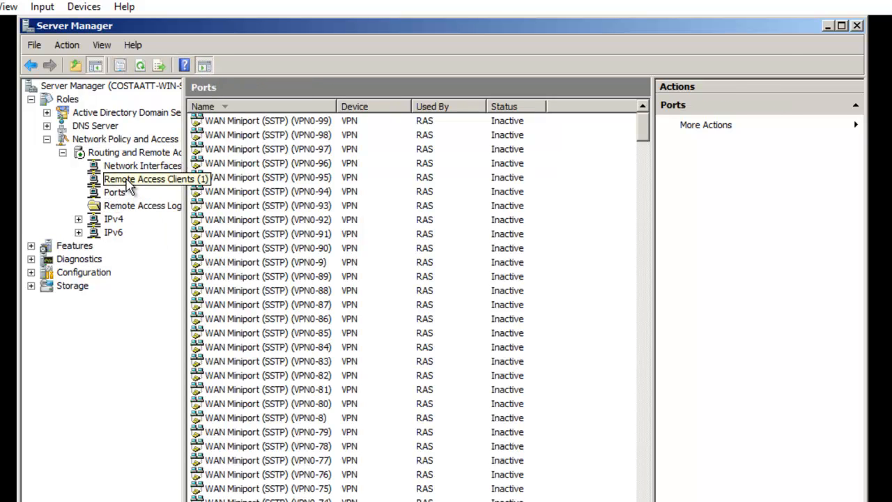
click(126, 179)
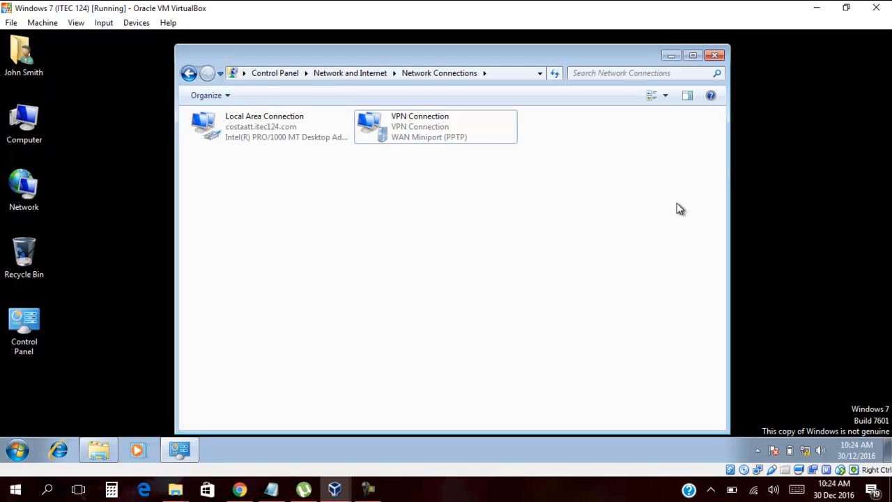
click(715, 55)
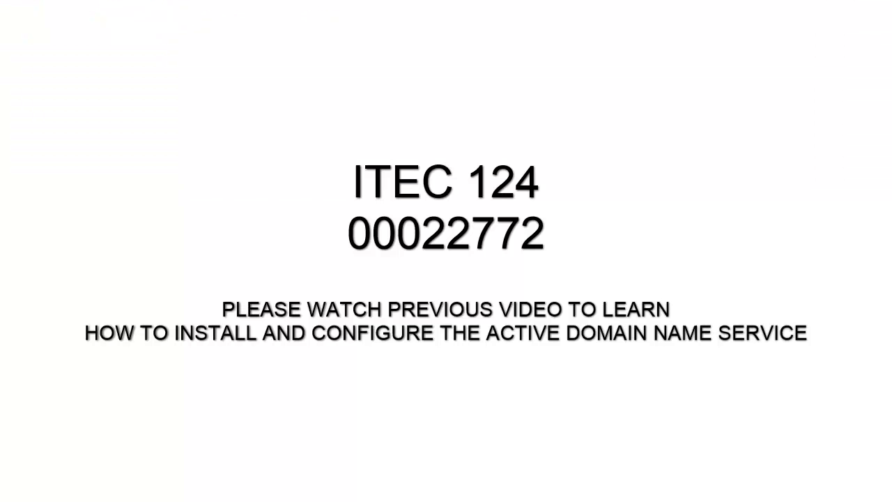